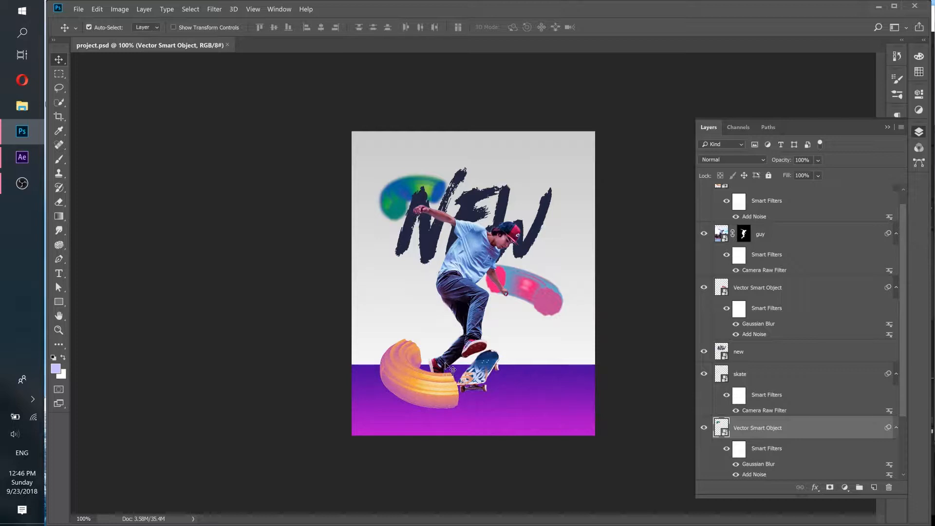
- Export the guy layer as guy.png to the Desktop using Quick Export as PNG
scroll(787, 309, up, 1)
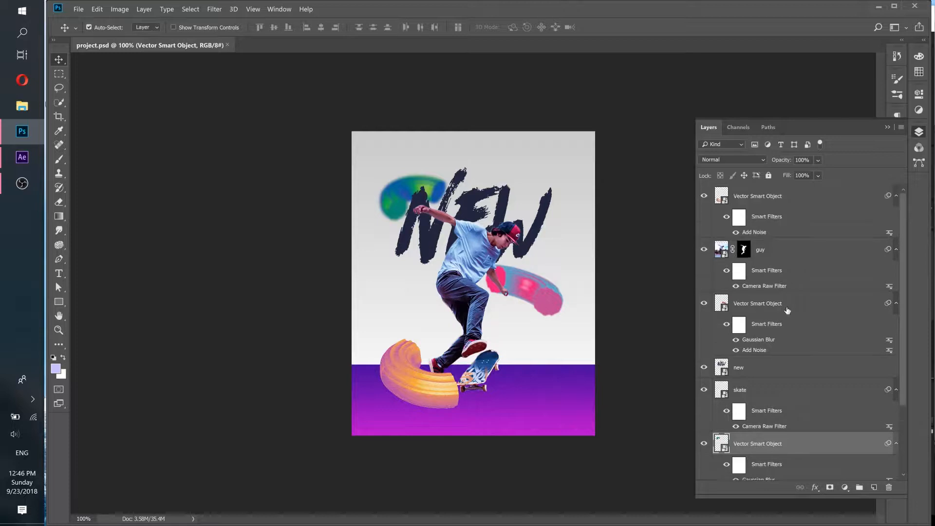
click(798, 252)
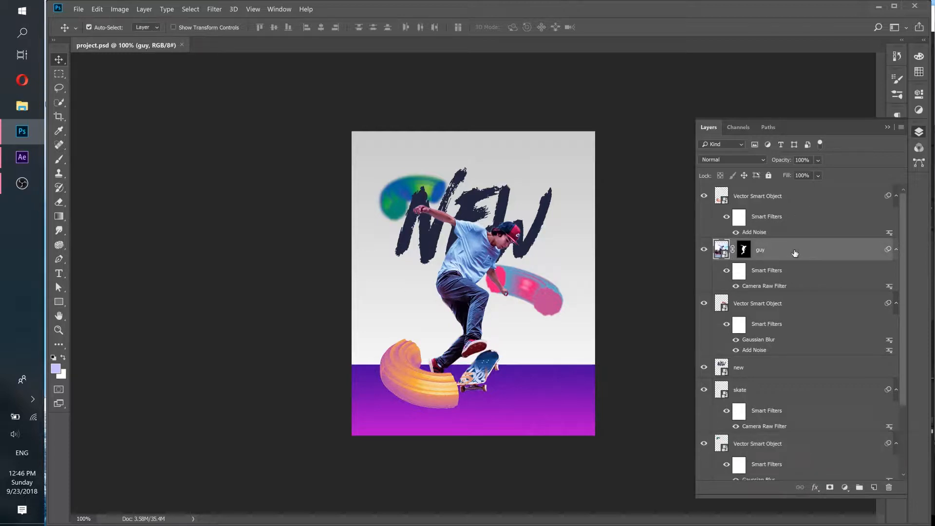
right_click(794, 252)
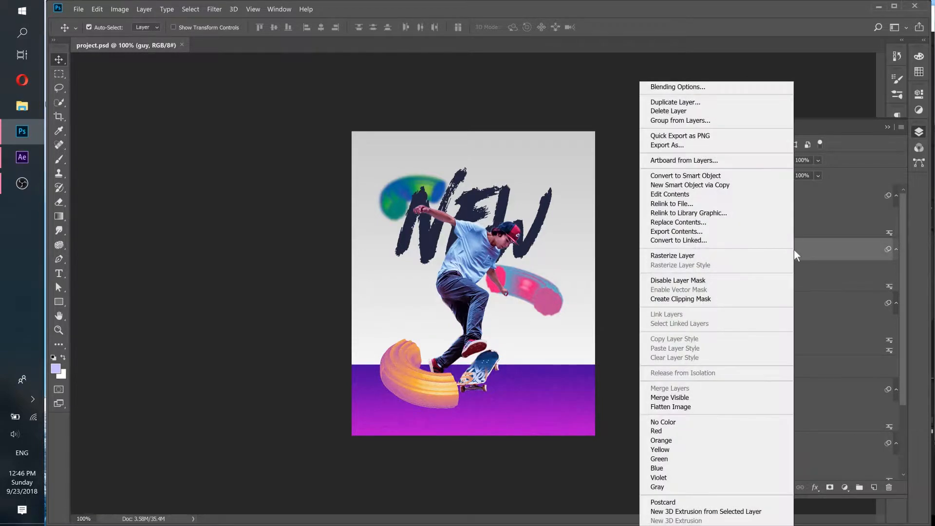
click(697, 138)
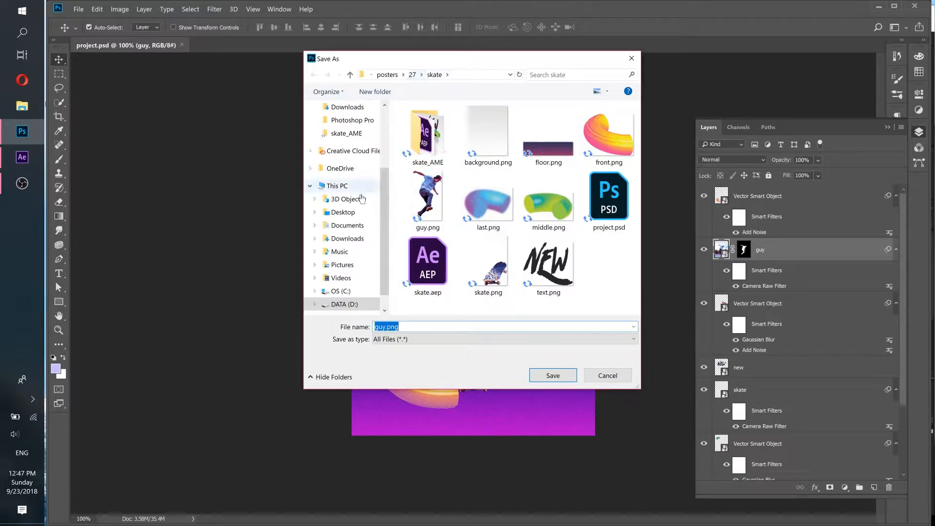
click(352, 213)
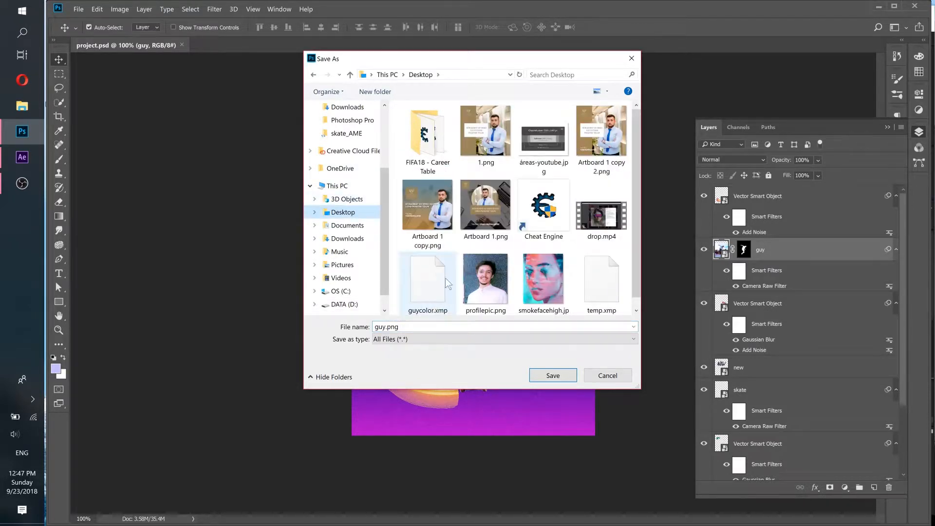
scroll(452, 282, down, 1)
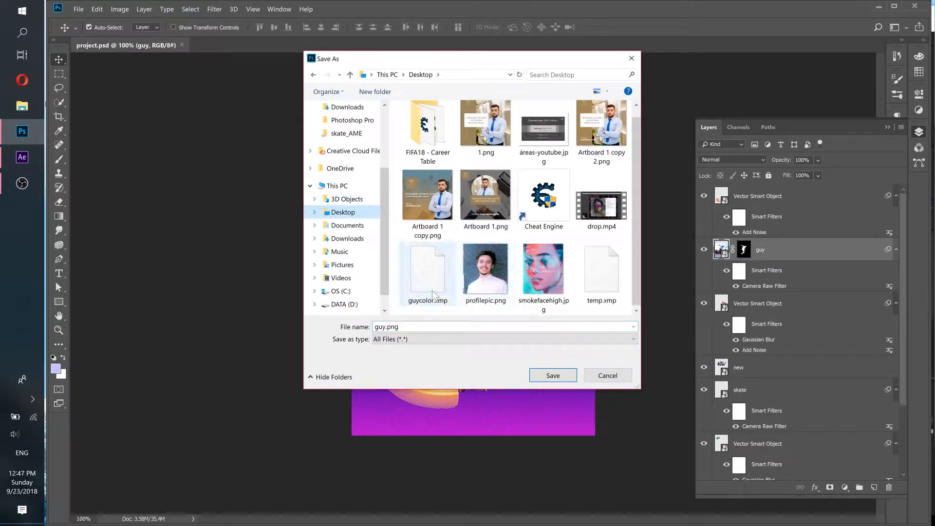
click(553, 375)
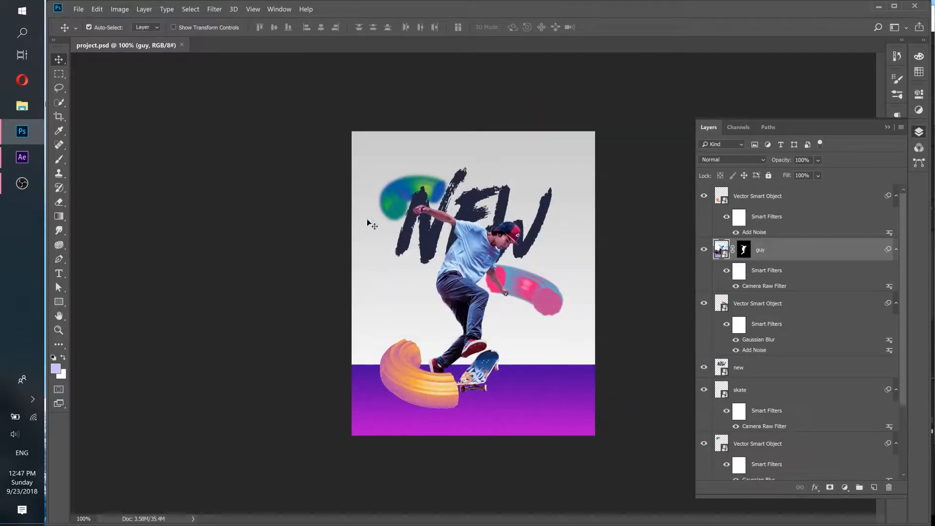
- Minimize the open windows and locate the exported guy.png on the desktop
click(878, 8)
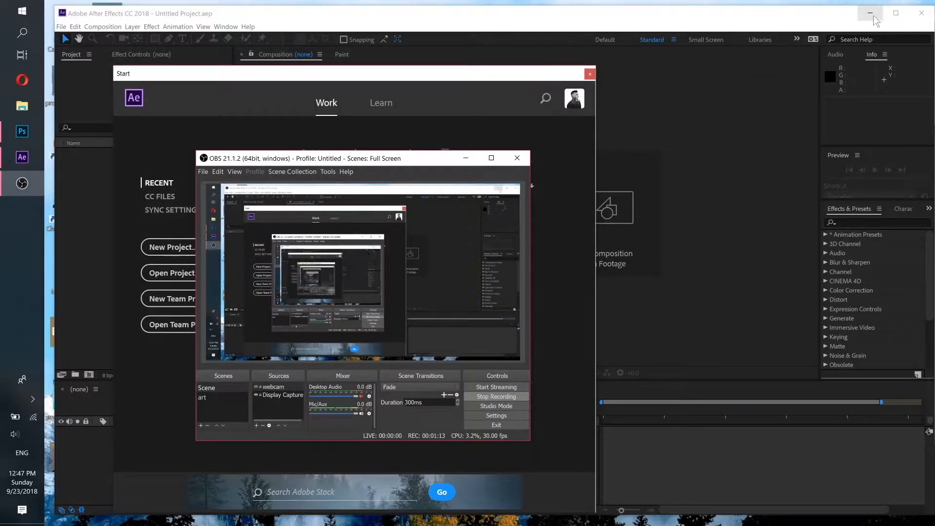
click(876, 8)
click(466, 158)
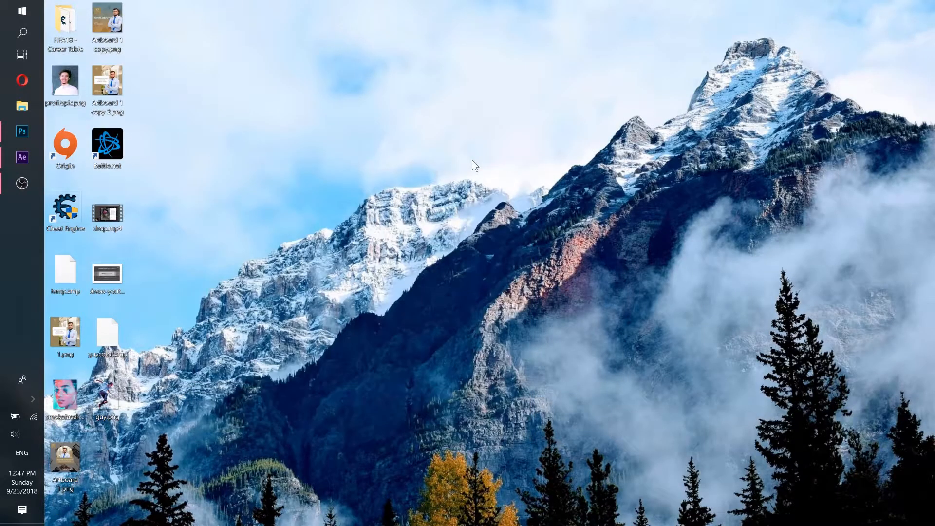
click(106, 396)
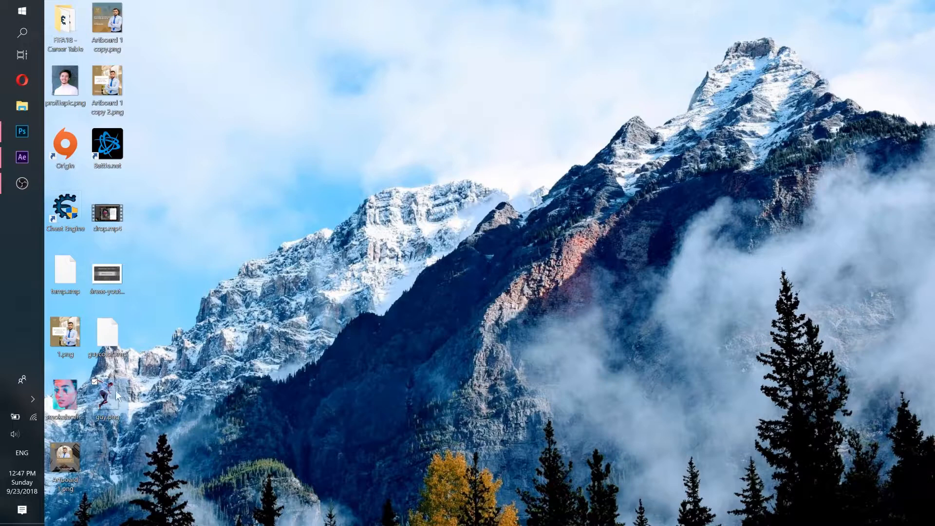
click(162, 390)
- Switch to After Effects and start a new project from the Start window
click(16, 156)
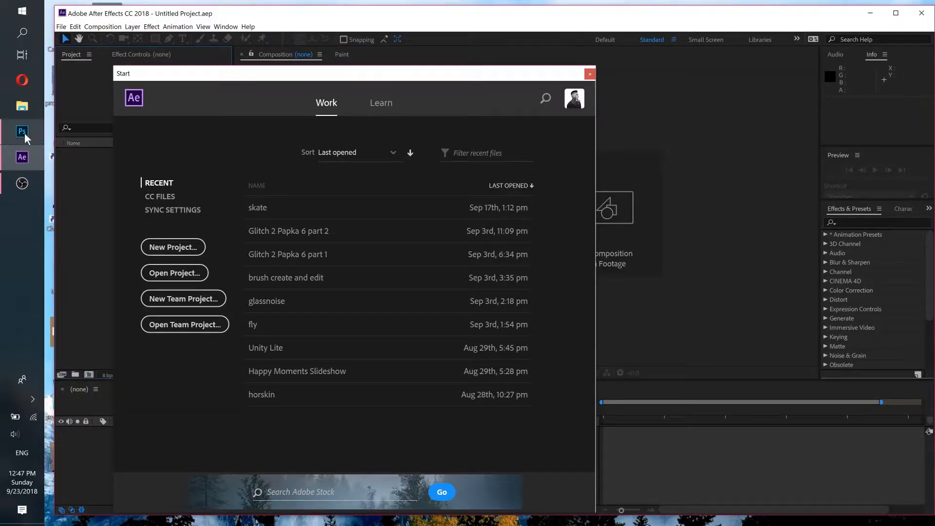
mouse_move(25, 137)
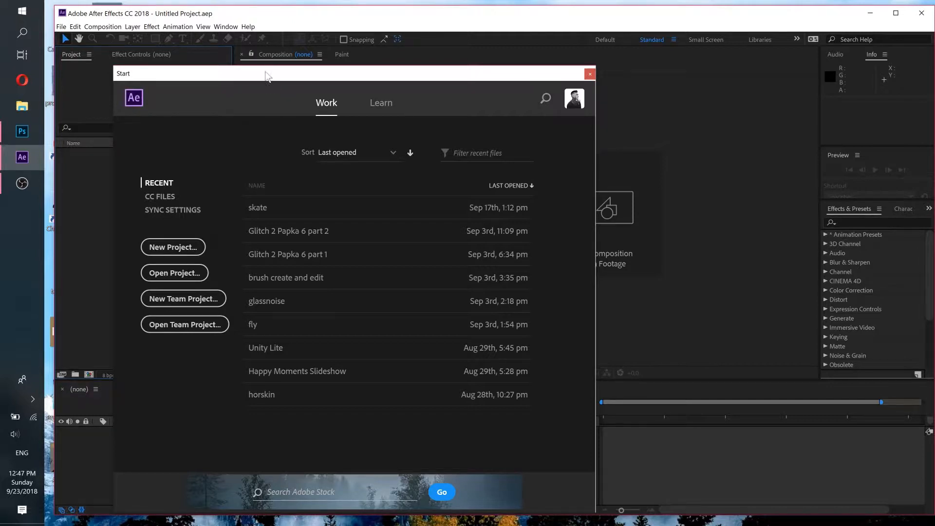
drag(266, 76, 410, 36)
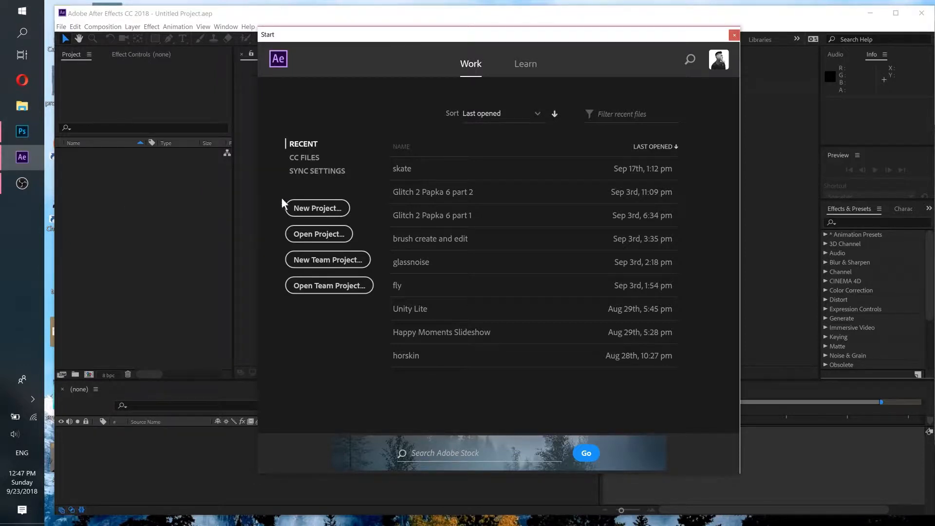
click(314, 208)
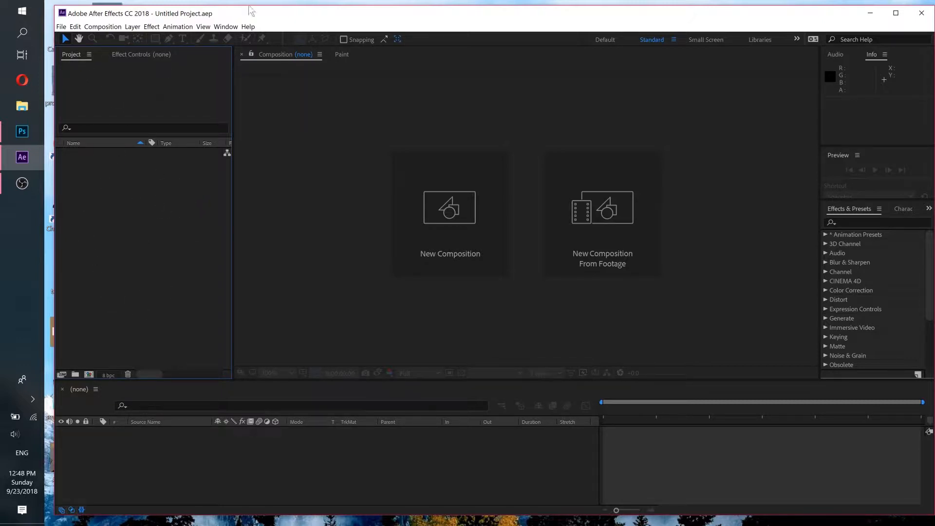
- Import guy.png from the desktop into the project and maximize the After Effects window
drag(249, 7, 311, 12)
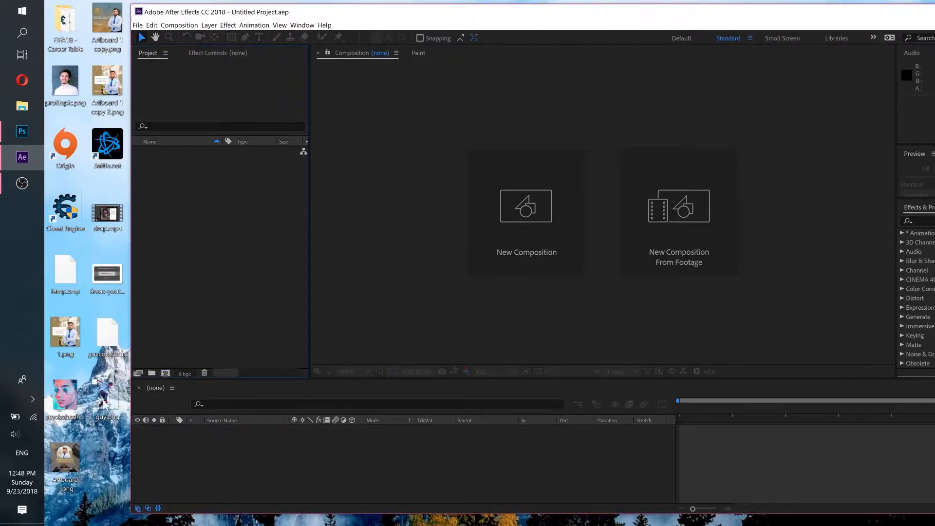
drag(104, 403, 220, 229)
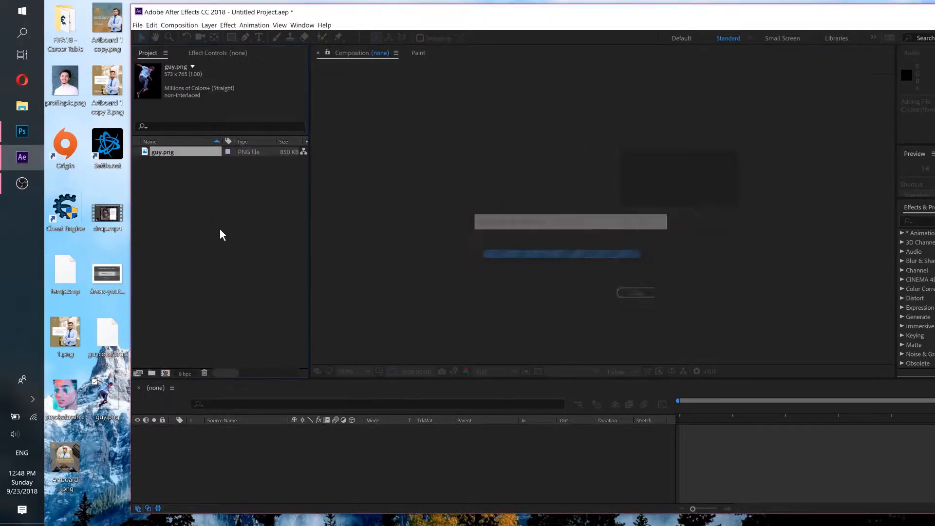
drag(362, 13, 282, 19)
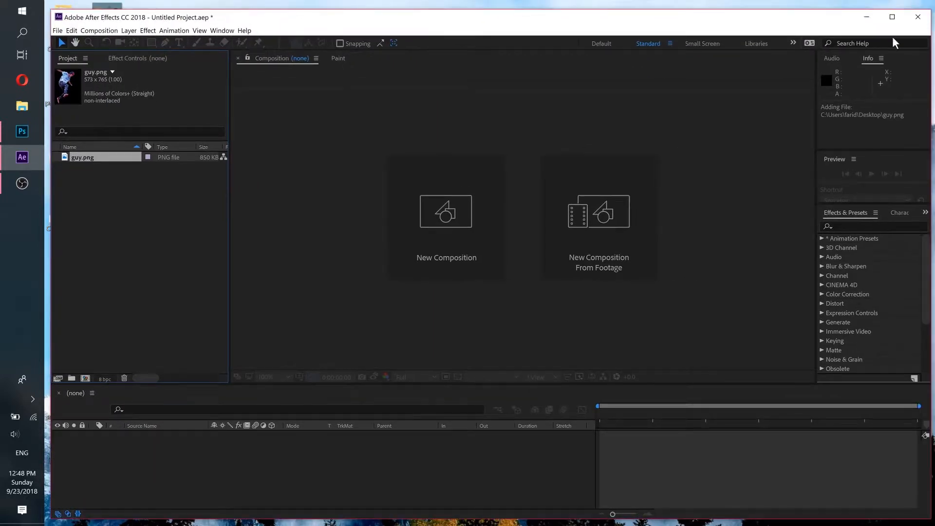
click(893, 18)
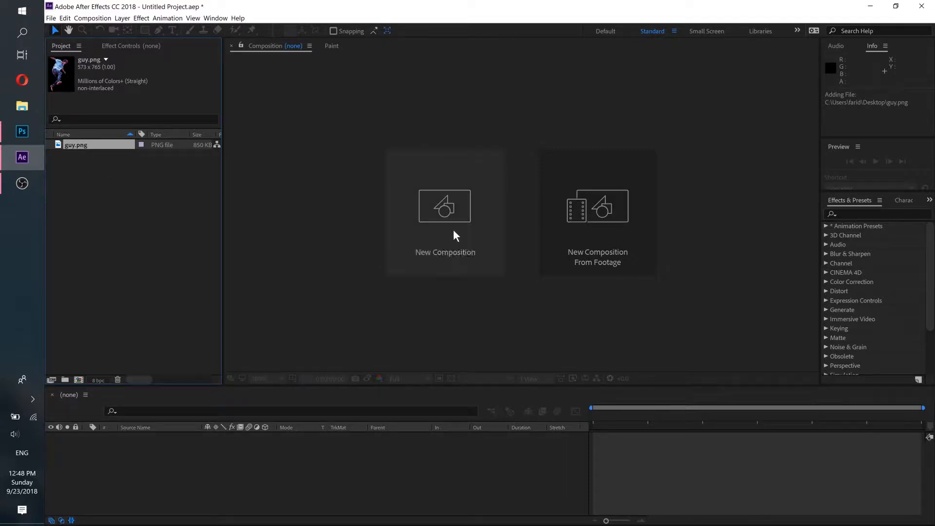
- Create a 1000 × 1250 px, 30 fps, 24-second composition with a white background and place guy.png at about 545, 629
click(439, 214)
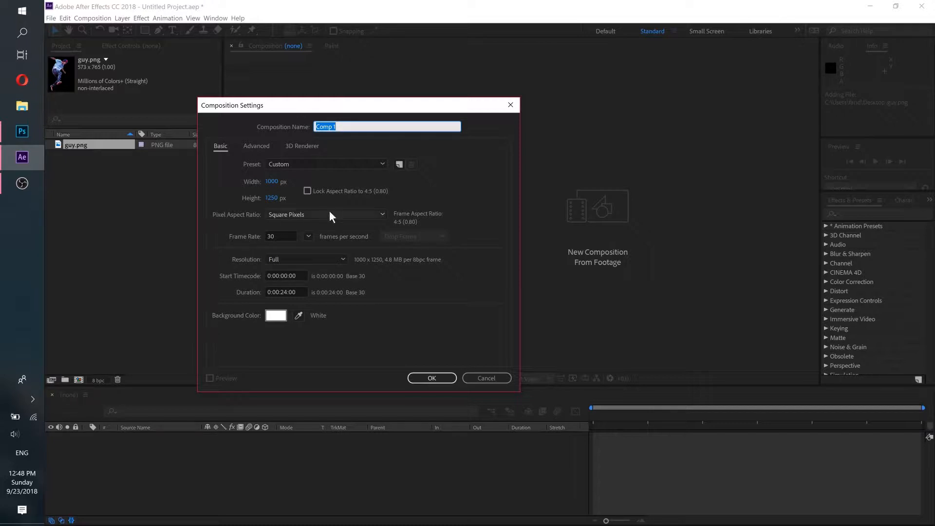
click(431, 377)
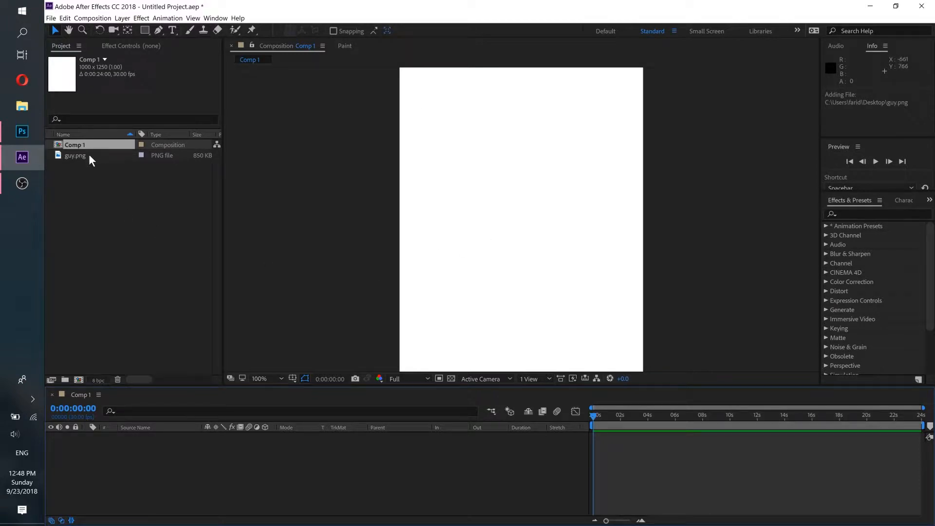
drag(81, 155, 159, 463)
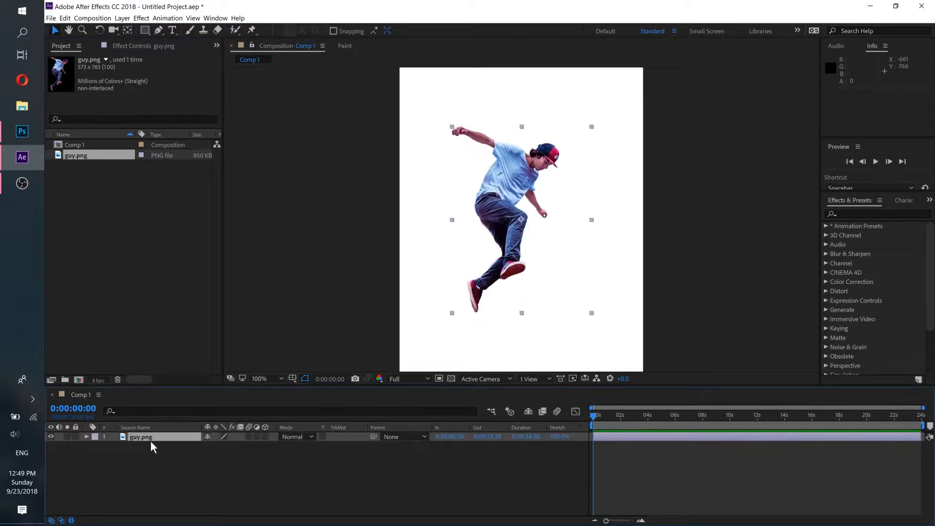
mouse_move(498, 207)
mouse_down()
mouse_move(530, 209)
mouse_move(509, 209)
mouse_up()
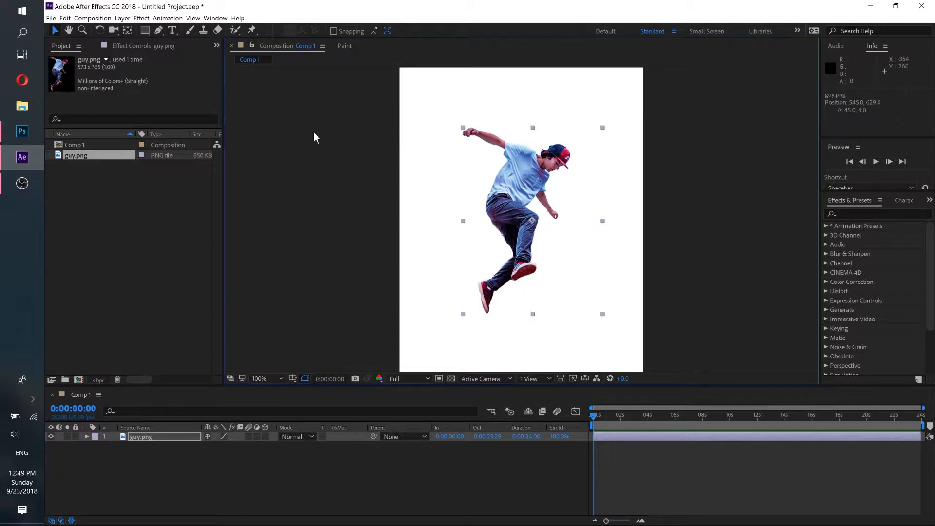
- Place puppet pins on the skater's raised hand, upper arm and shoulder with the Puppet Pin tool, dismissing the calendar reminder
click(252, 30)
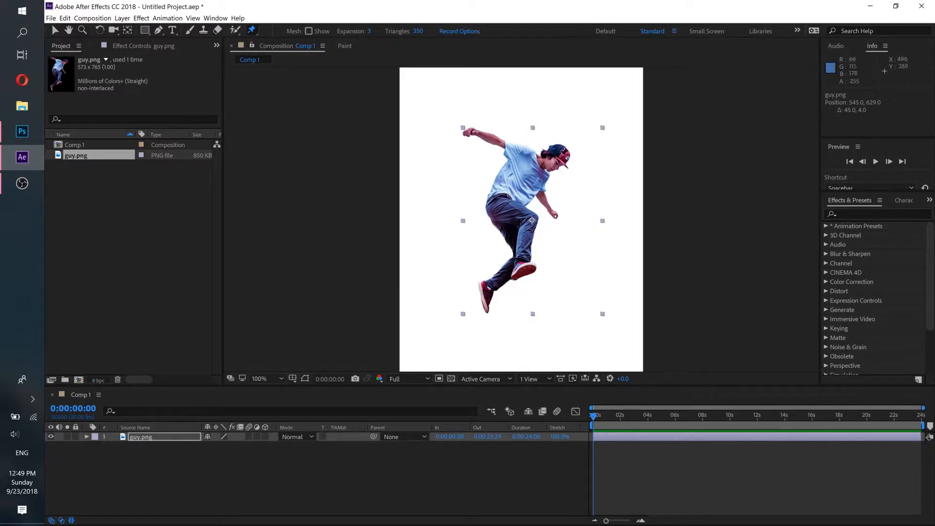
key(period)
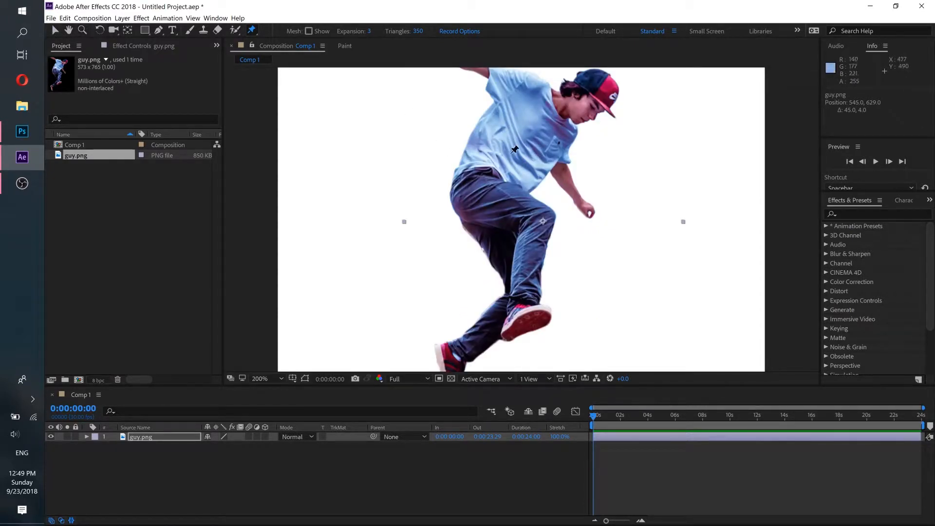
key(comma)
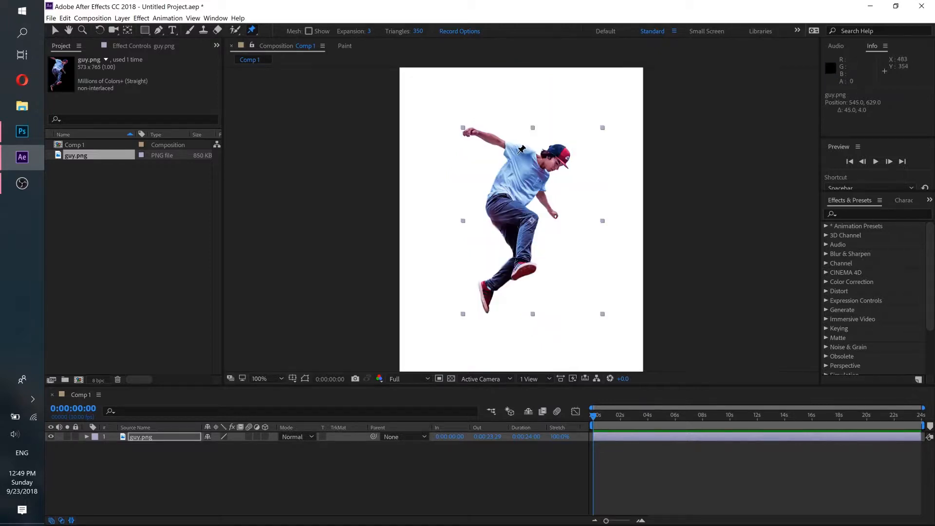
key(period)
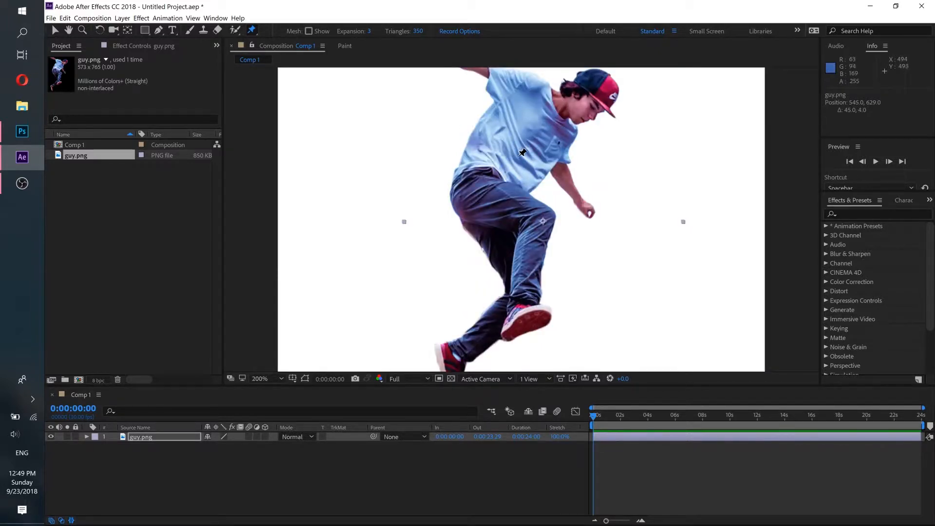
key(h)
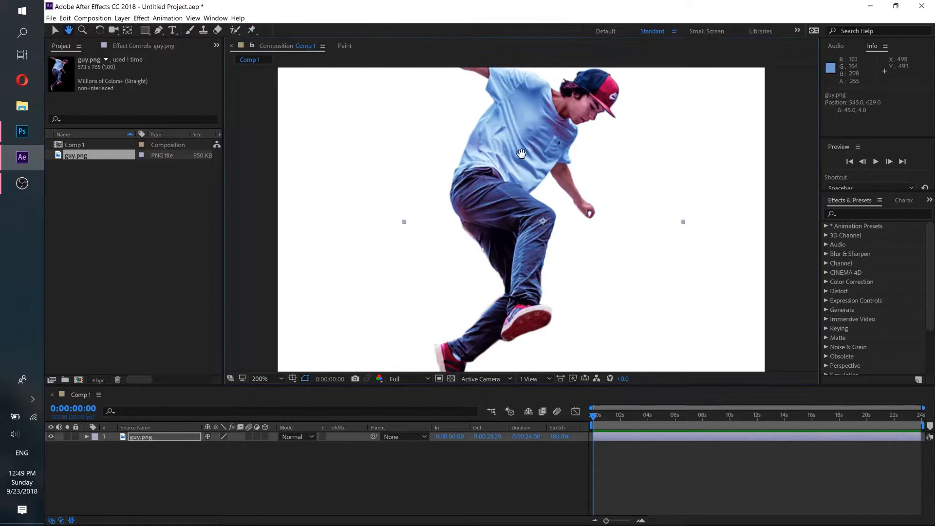
drag(533, 139, 519, 229)
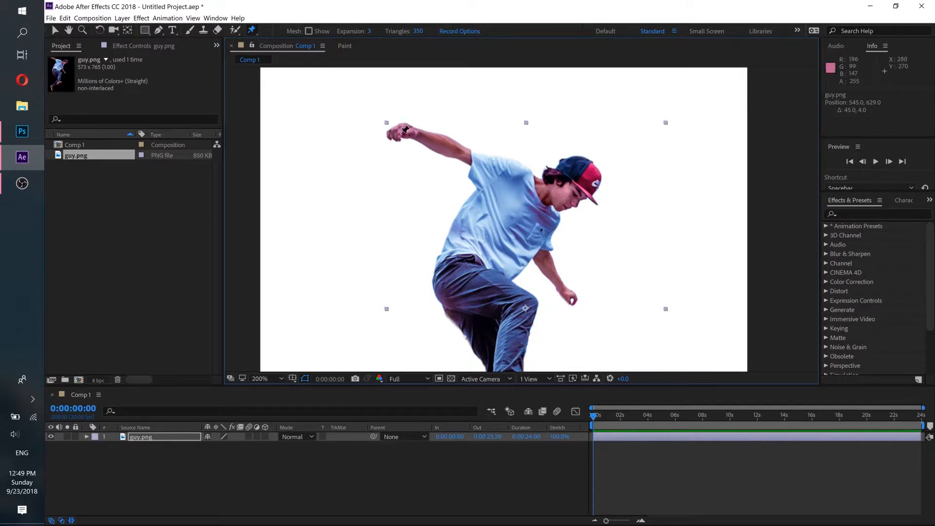
click(409, 125)
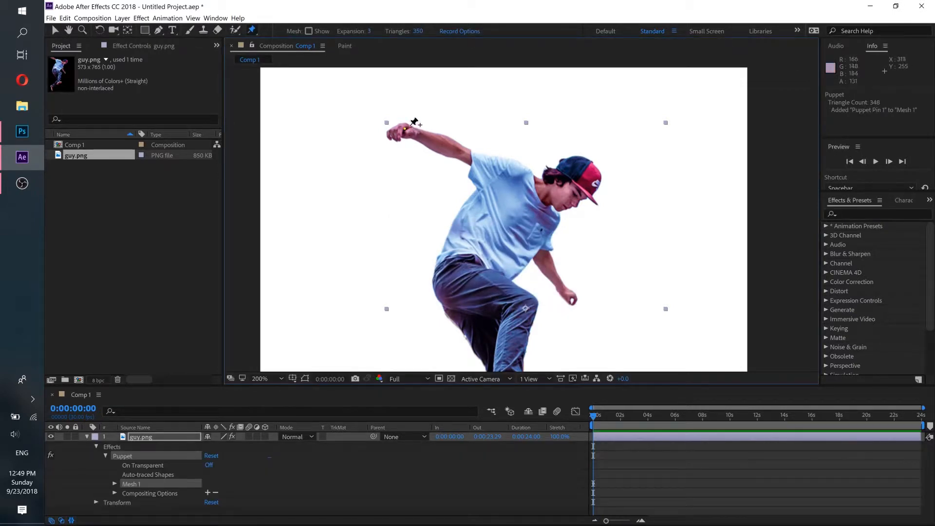
click(462, 153)
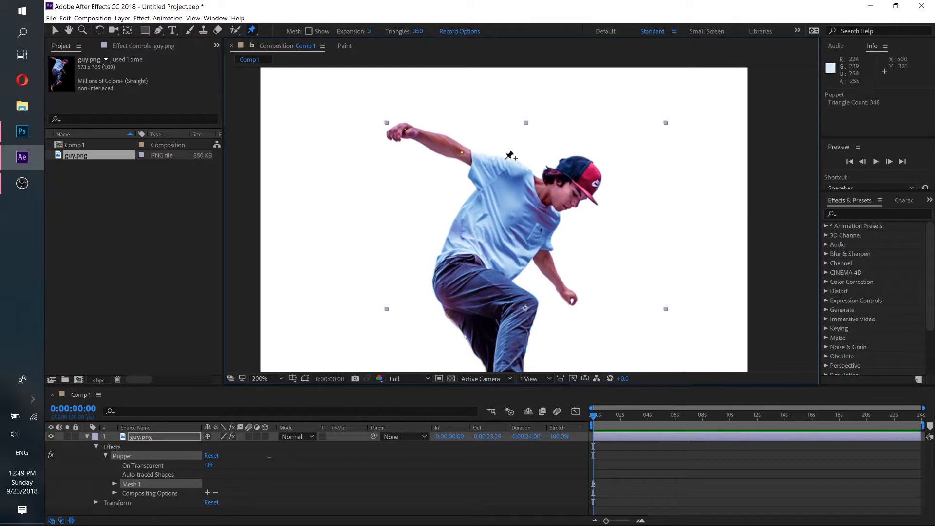
click(509, 171)
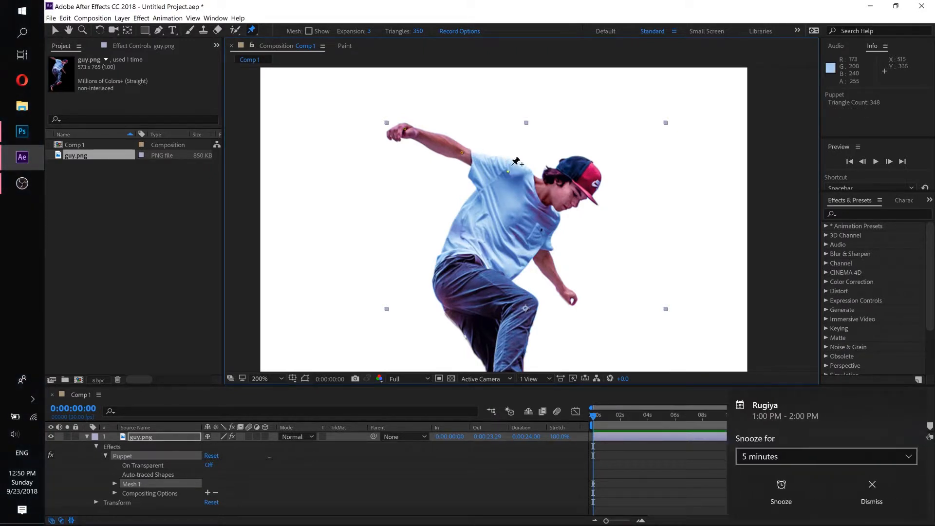
click(860, 486)
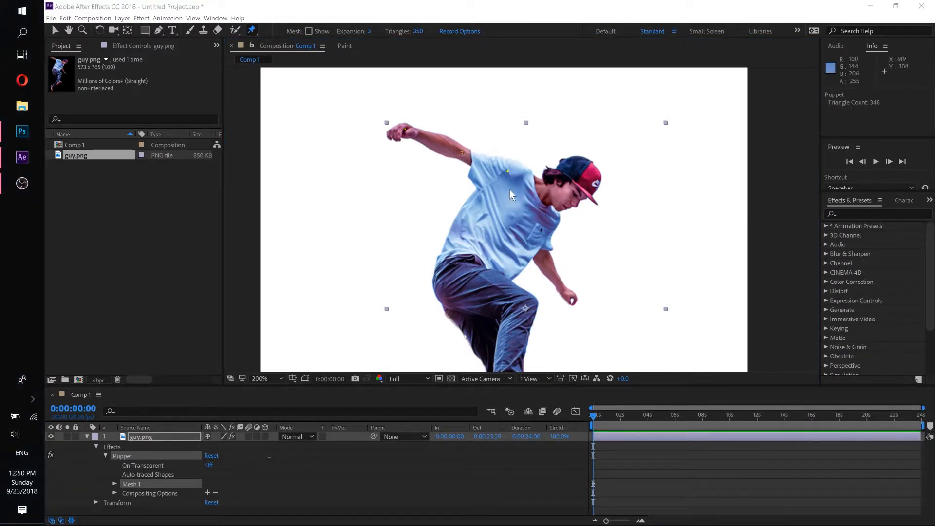
- Add puppet pins to the skater's back, waist and chest, and to the elbow and hand of the lowered arm
click(474, 220)
click(516, 257)
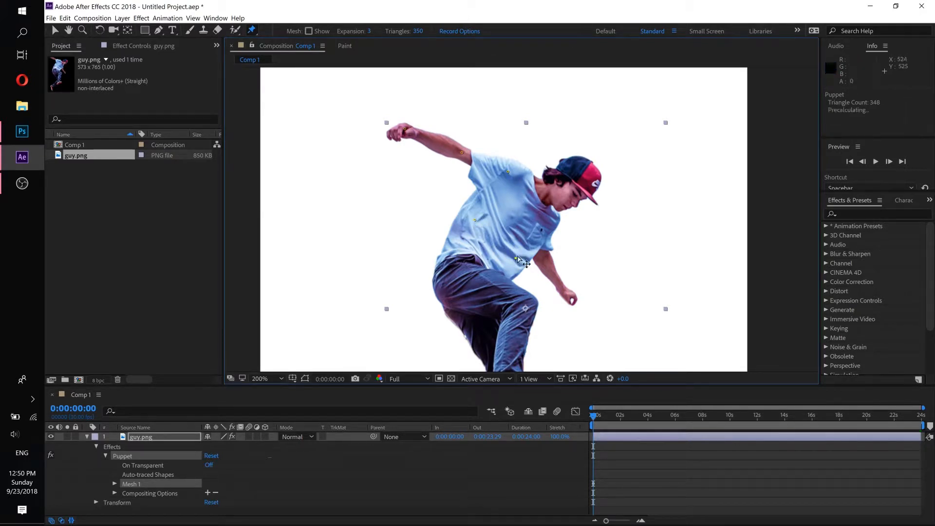
click(544, 230)
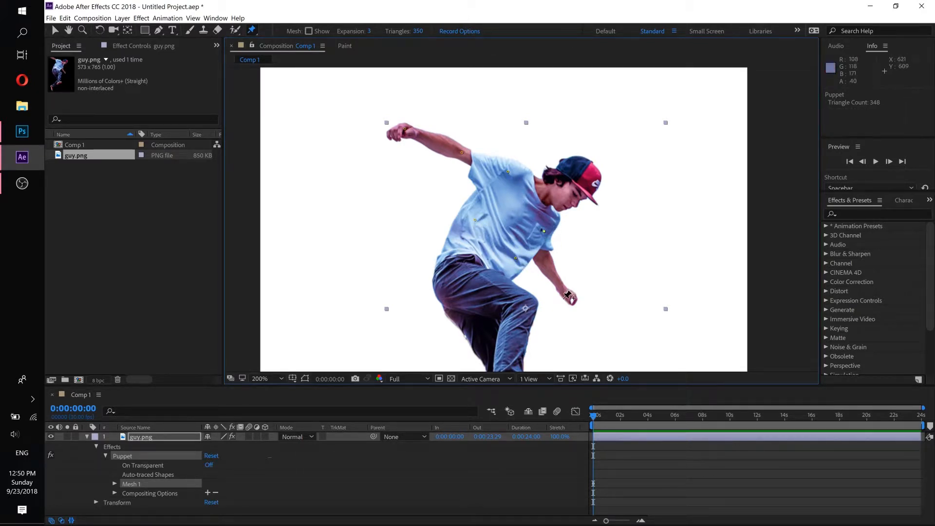
click(543, 256)
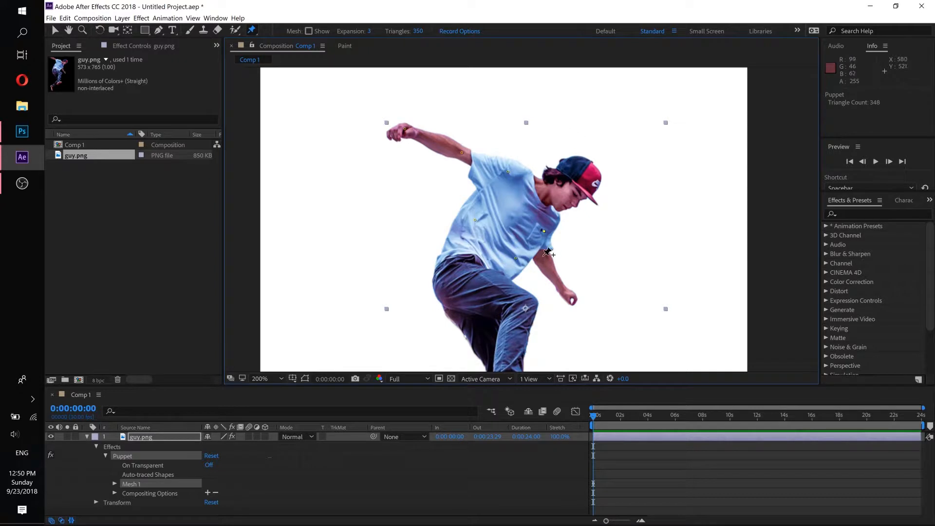
click(572, 299)
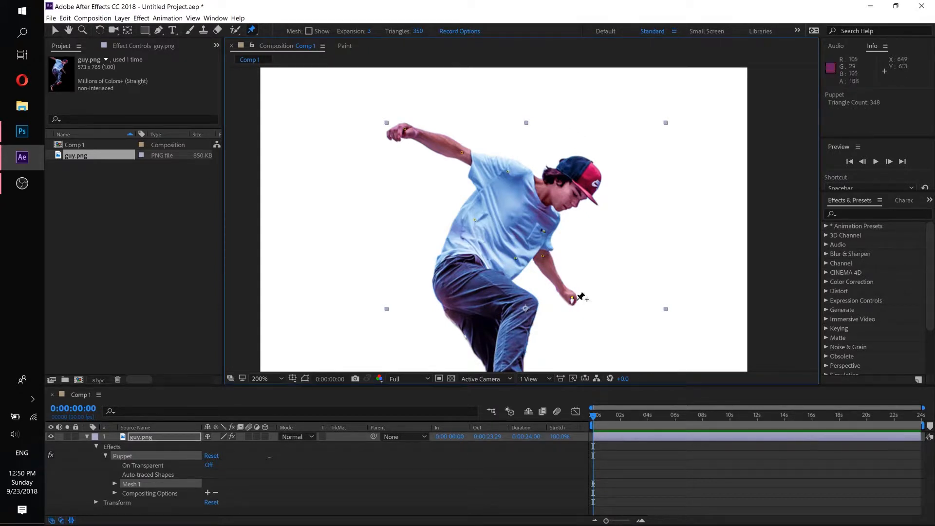
- Add puppet pins to the skater's cap, neck, hip and front knee
click(585, 169)
click(545, 194)
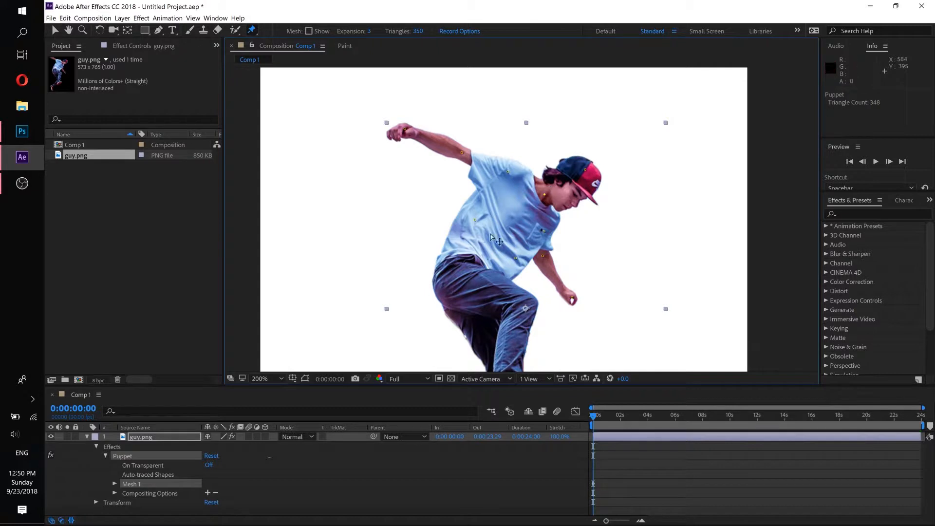
click(448, 278)
click(524, 304)
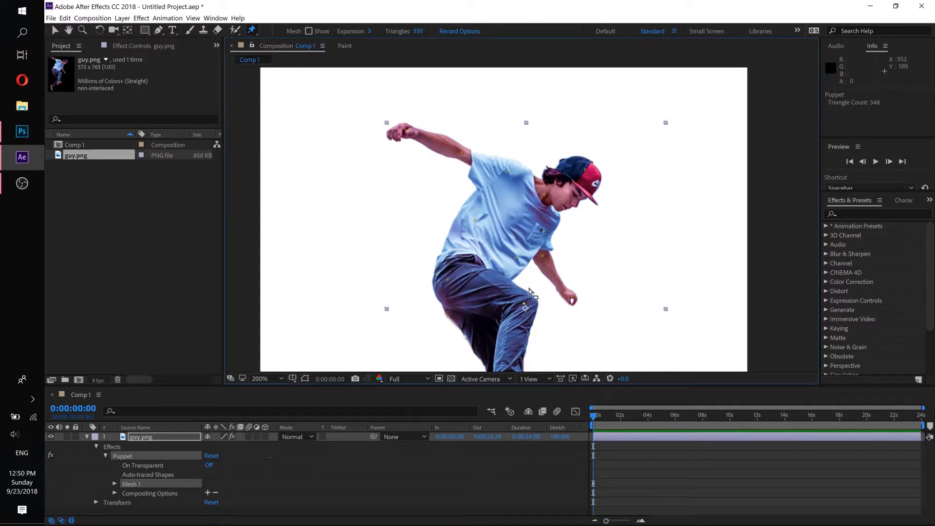
- Add puppet pins to the heel and toe of the front shoe, the back knee, and the ankle and toe of the back shoe
scroll(526, 277, down, 5)
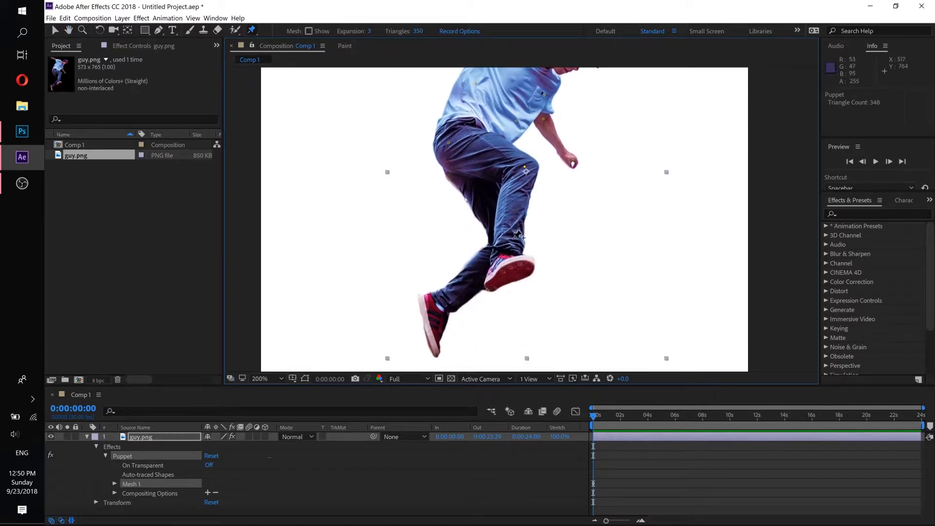
click(498, 274)
click(528, 262)
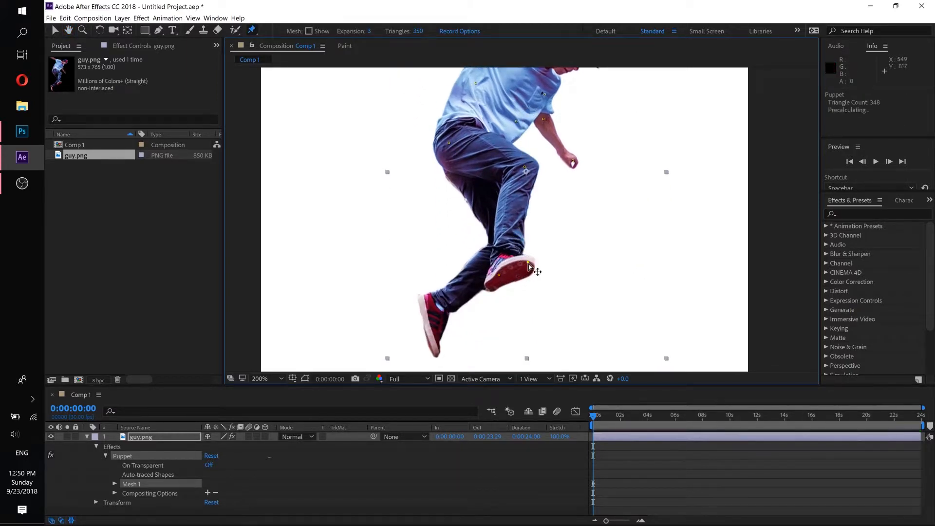
click(492, 225)
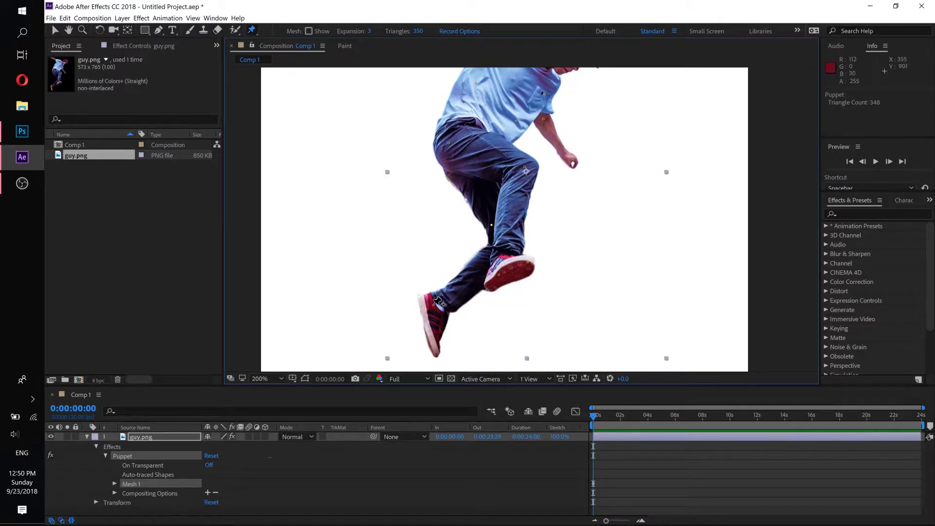
click(432, 305)
click(434, 343)
- Nudge the raised hand's puppet pin slightly upward at 0:00:00:00 and adjust the pin on the cap
key(h)
drag(486, 166, 482, 263)
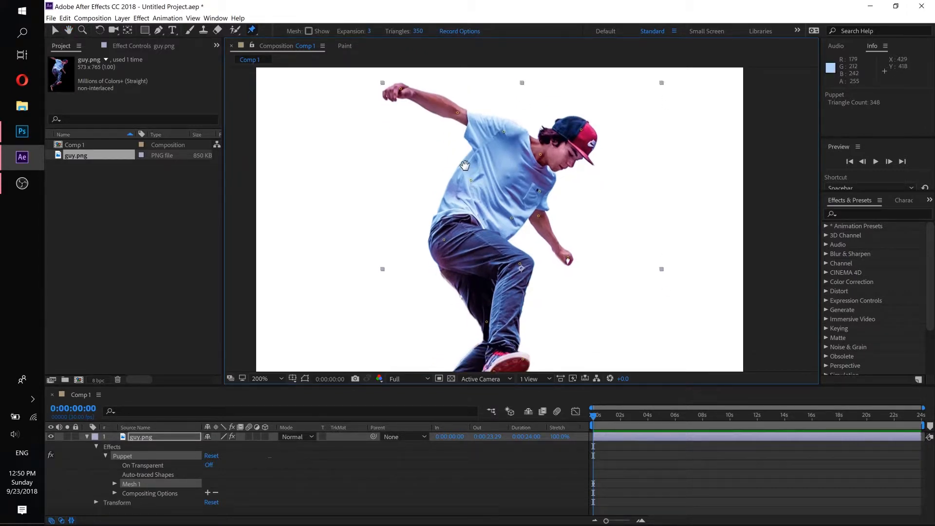
drag(465, 165, 451, 220)
key(ctrl+p)
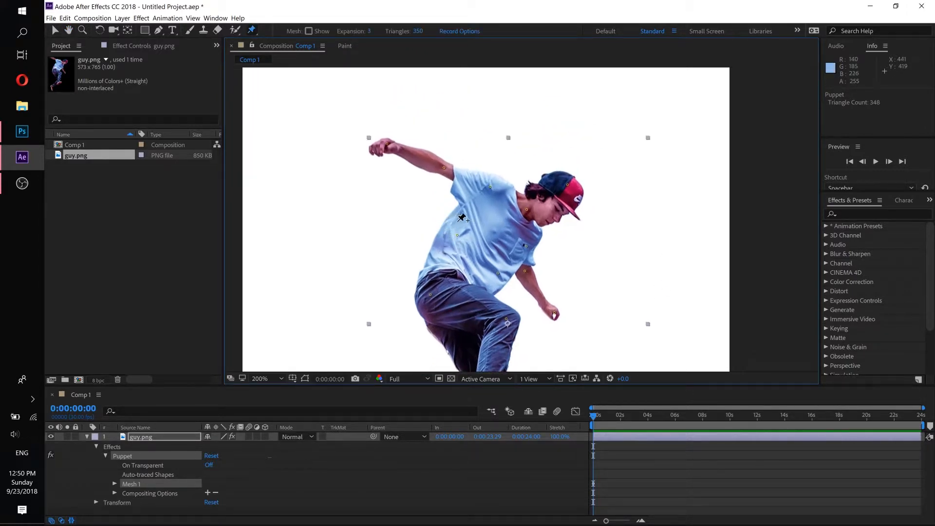
click(388, 147)
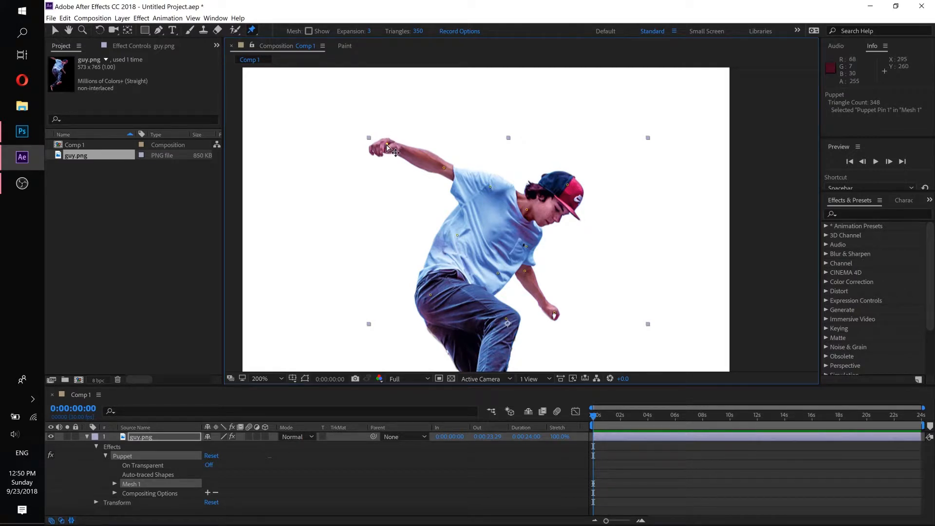
mouse_move(387, 145)
mouse_down()
mouse_move(387, 154)
mouse_move(391, 141)
mouse_up()
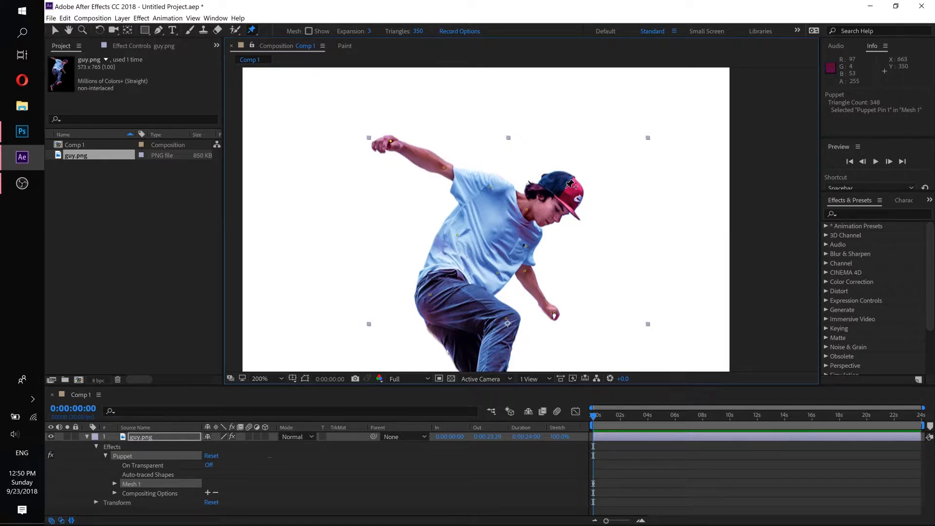
click(568, 186)
drag(570, 189, 566, 185)
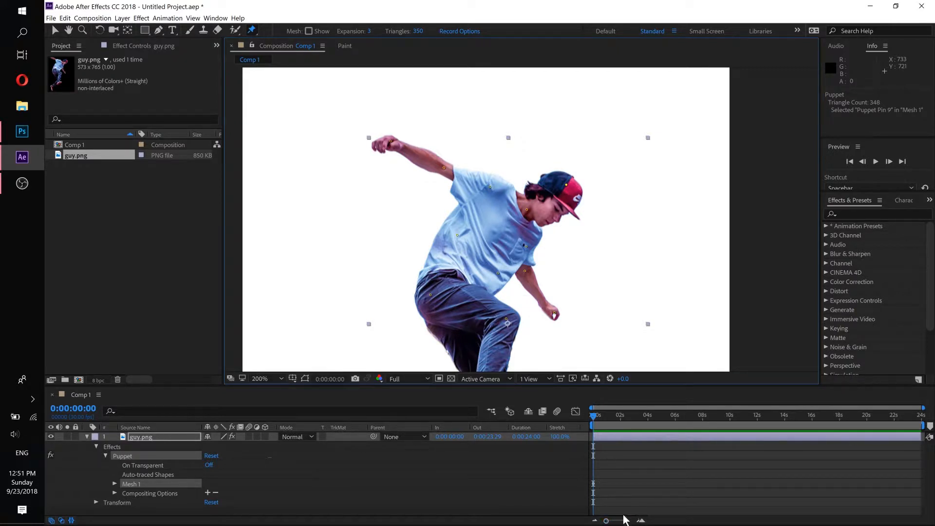
- Lower the raised hand with its puppet pin at 0:00:03:01 to keyframe the arm's movement
drag(609, 521, 624, 523)
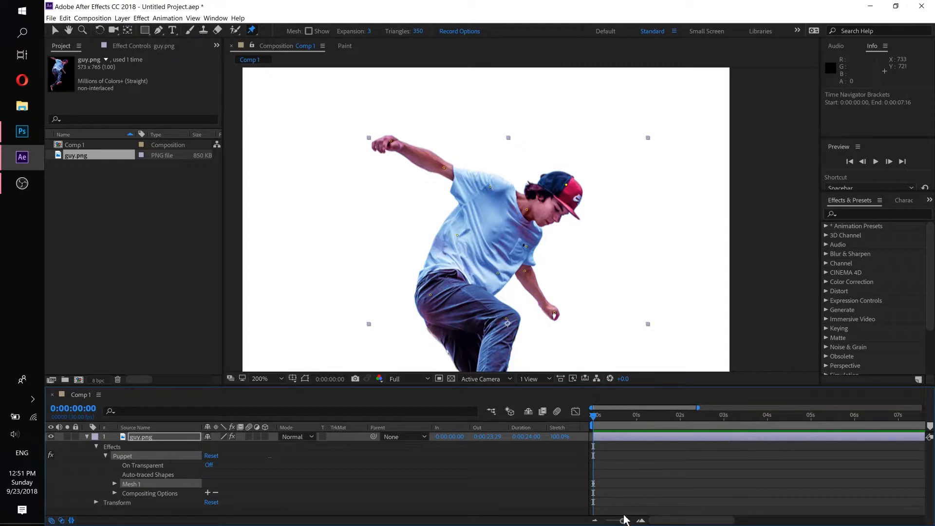
drag(624, 522, 627, 522)
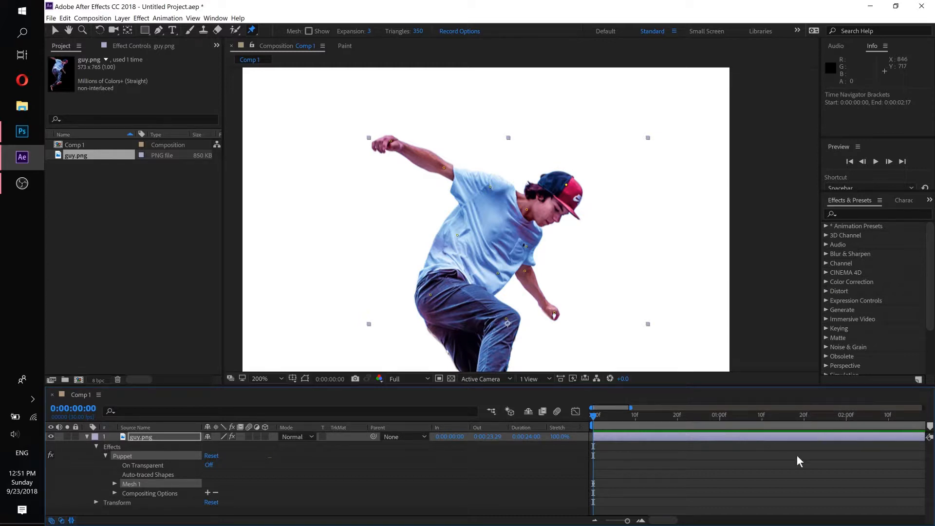
drag(671, 521, 703, 519)
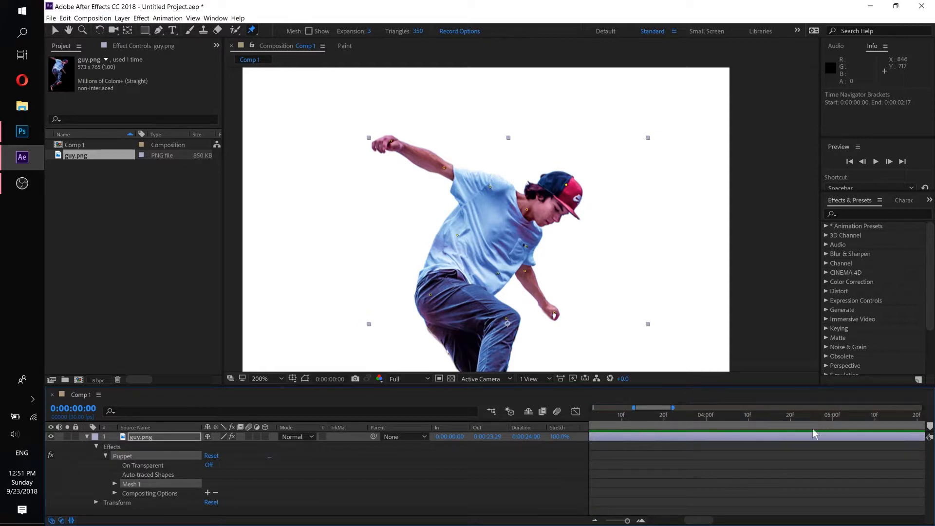
drag(703, 519, 622, 521)
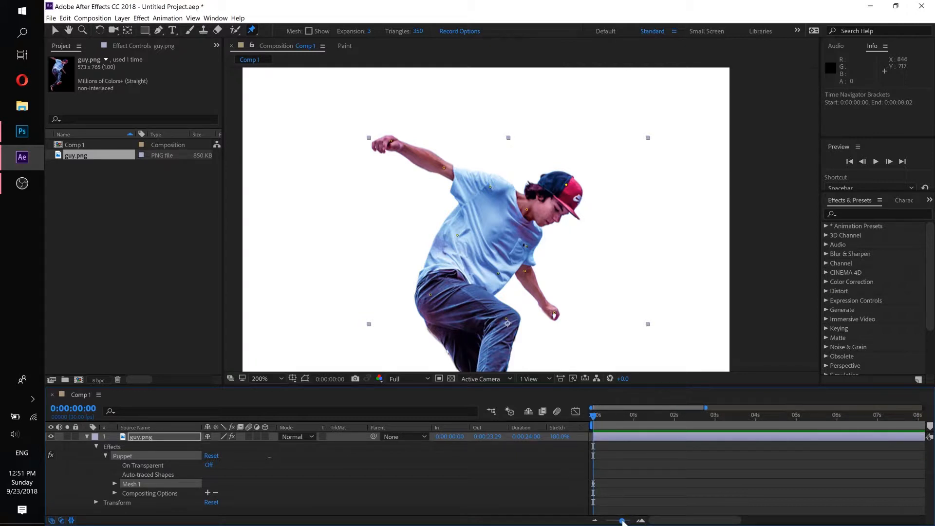
mouse_move(590, 418)
mouse_down()
mouse_move(796, 417)
mouse_move(568, 415)
mouse_move(661, 415)
mouse_move(580, 413)
mouse_up()
drag(625, 413, 725, 424)
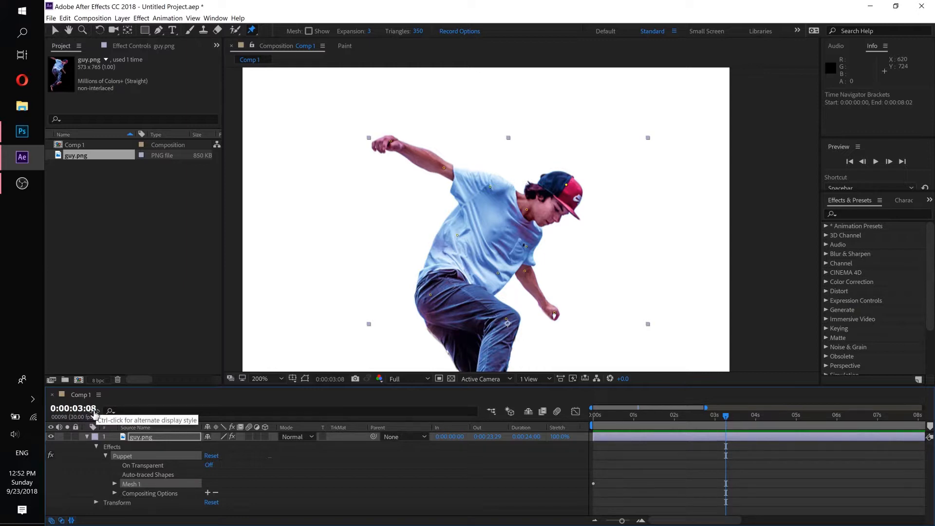
drag(725, 421, 717, 423)
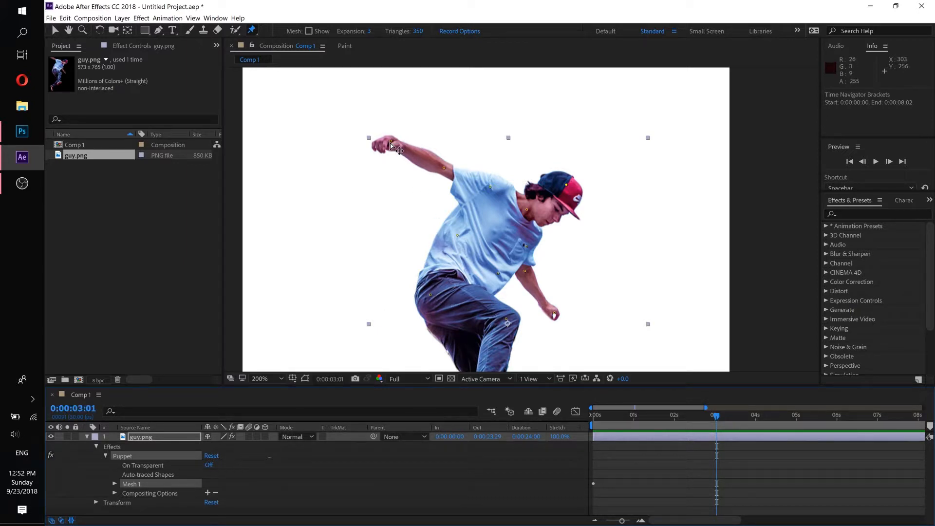
drag(390, 142, 392, 162)
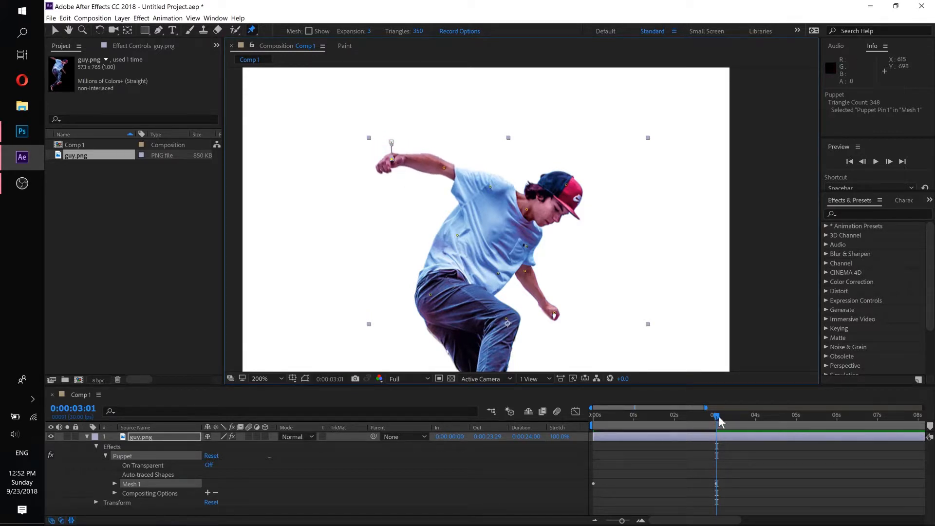
- Scrub through the raised hand's movement, and at 0:00:03:01 swing the lowered hand outward and tilt the head down with their puppet pins
drag(719, 418, 724, 417)
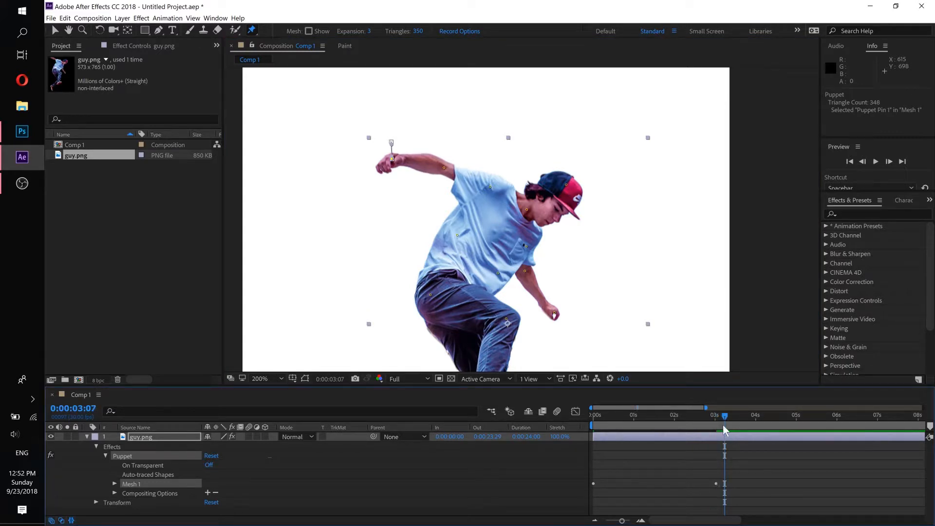
click(714, 415)
drag(714, 417, 715, 416)
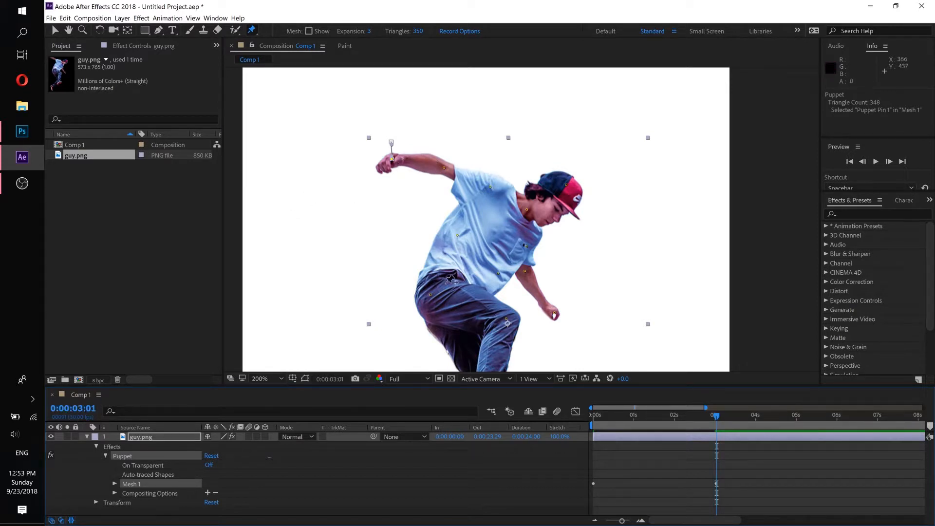
drag(716, 417, 559, 420)
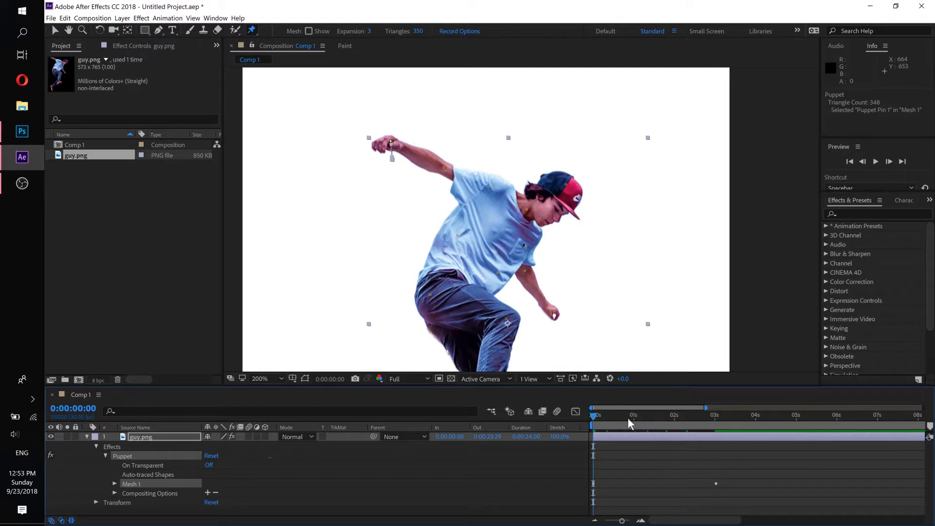
drag(627, 417, 717, 417)
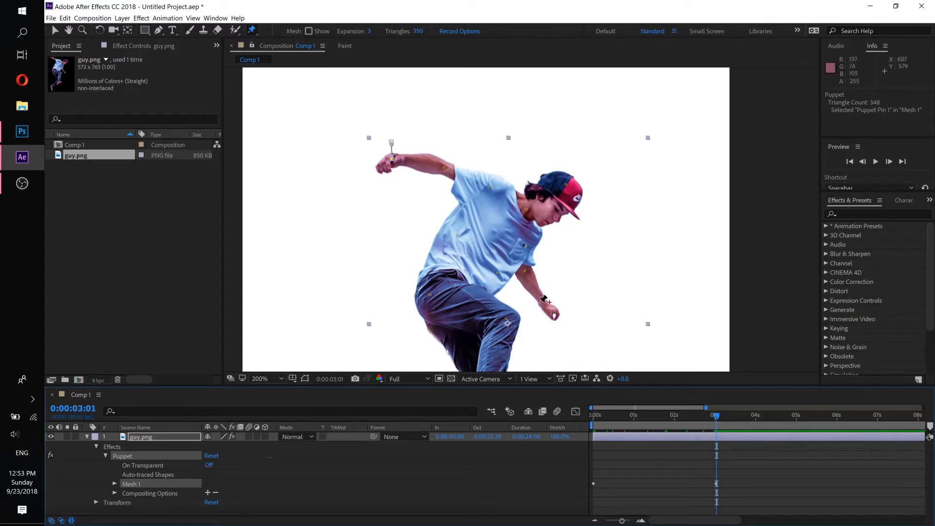
drag(555, 316, 566, 305)
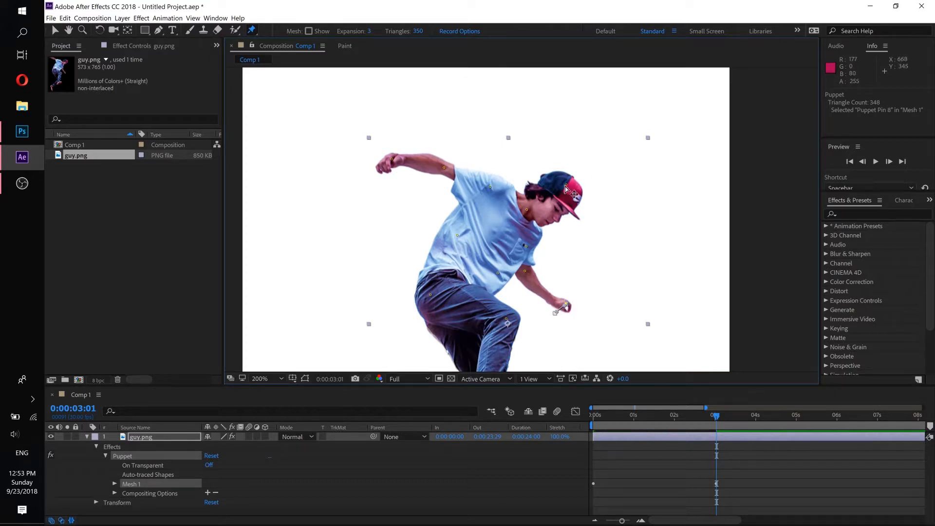
drag(566, 187, 570, 192)
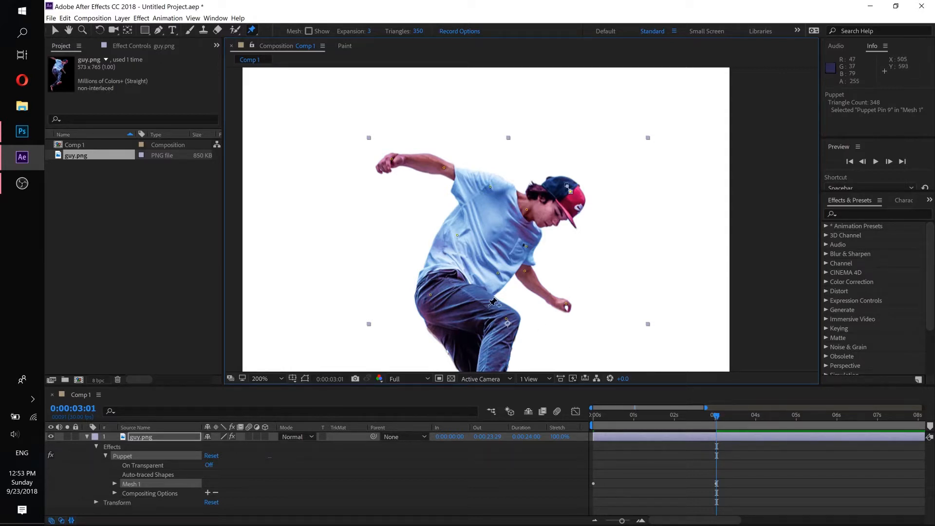
- At 0:00:03:01, swing the back shoe's toe forward and move the front shoe's toe slightly down with their puppet pins
key(h)
drag(489, 303, 493, 181)
key(space)
drag(441, 339, 441, 290)
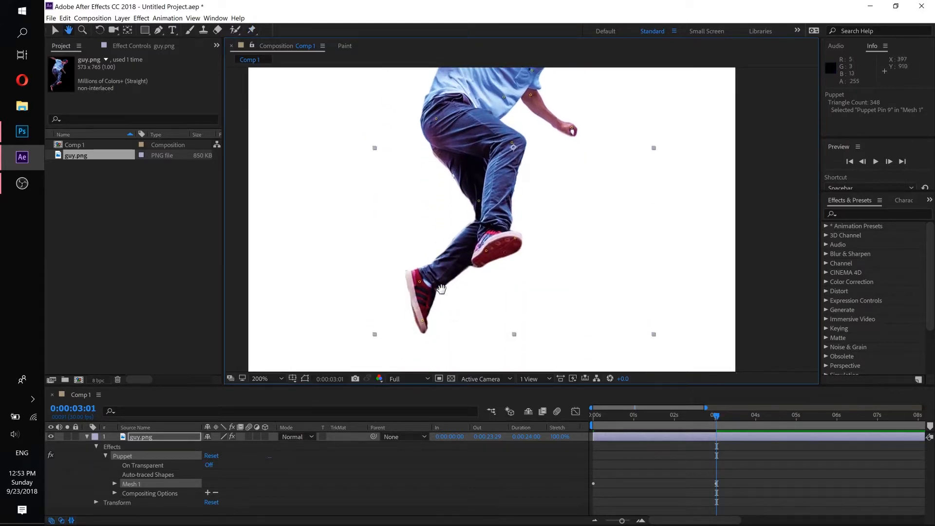
drag(423, 319, 443, 325)
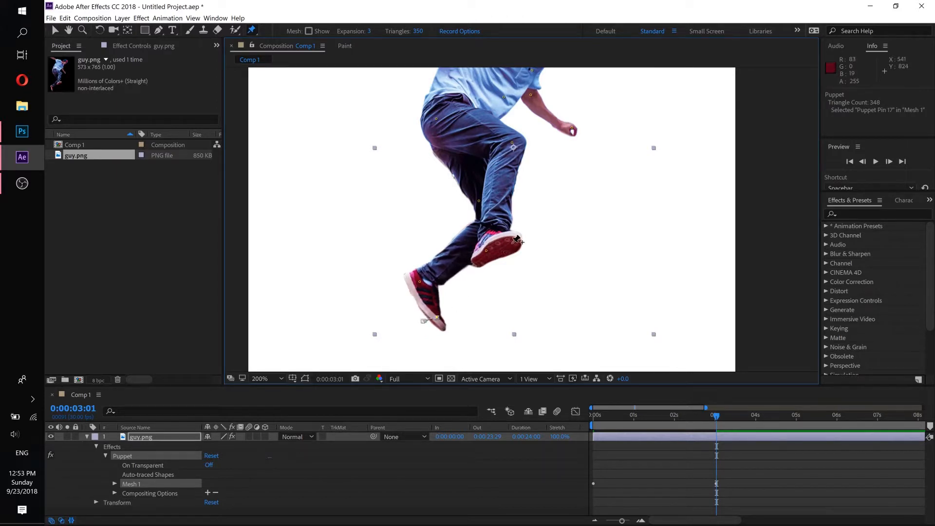
mouse_move(516, 239)
mouse_down()
mouse_move(521, 254)
mouse_move(516, 248)
mouse_up()
- Try to push the front knee forward with its puppet pin at 0:00:03:01, and undo the move
drag(494, 192, 477, 315)
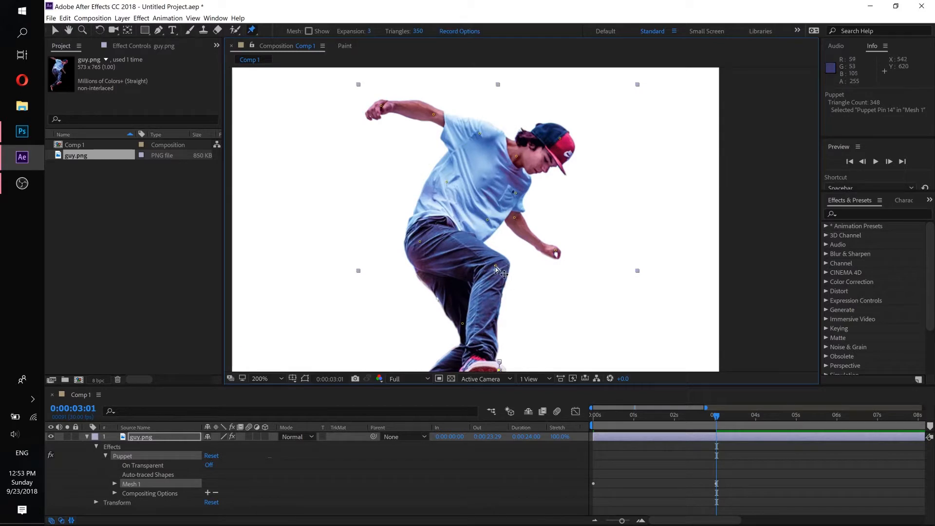
drag(495, 269, 511, 265)
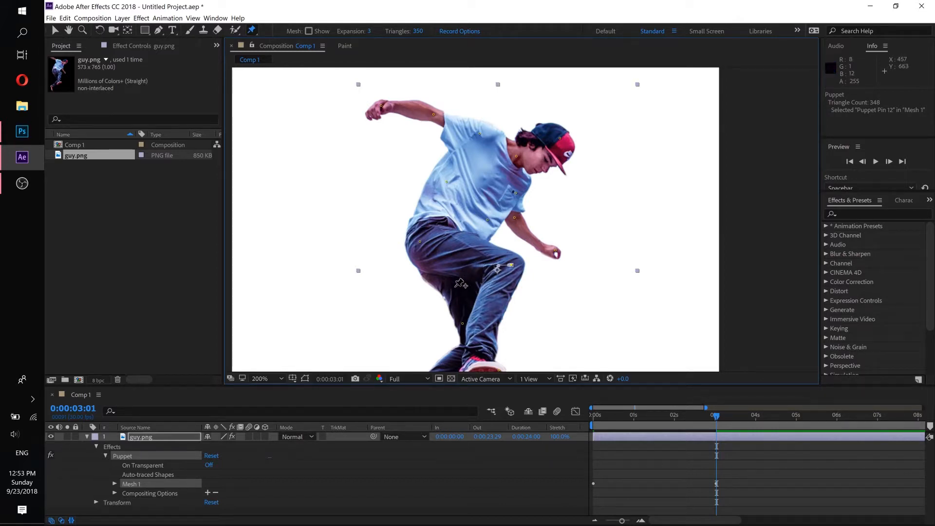
key(ctrl+z)
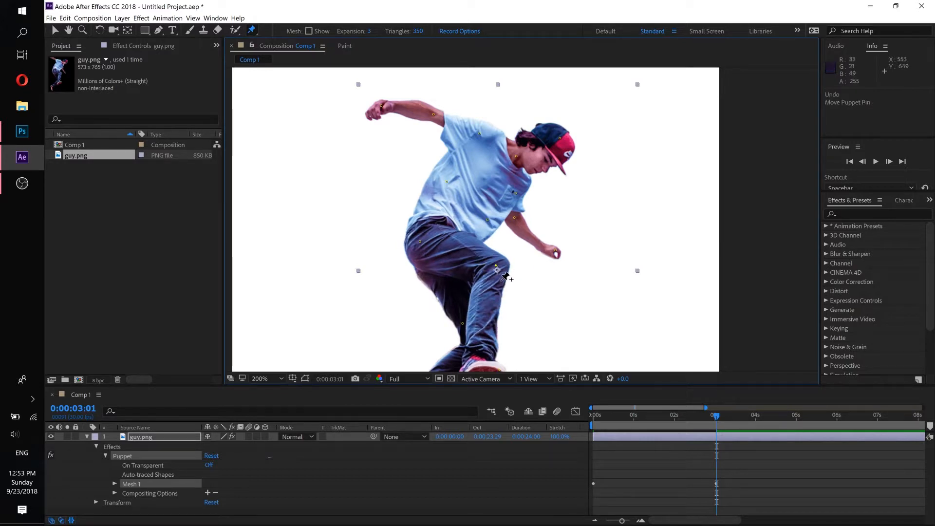
click(65, 18)
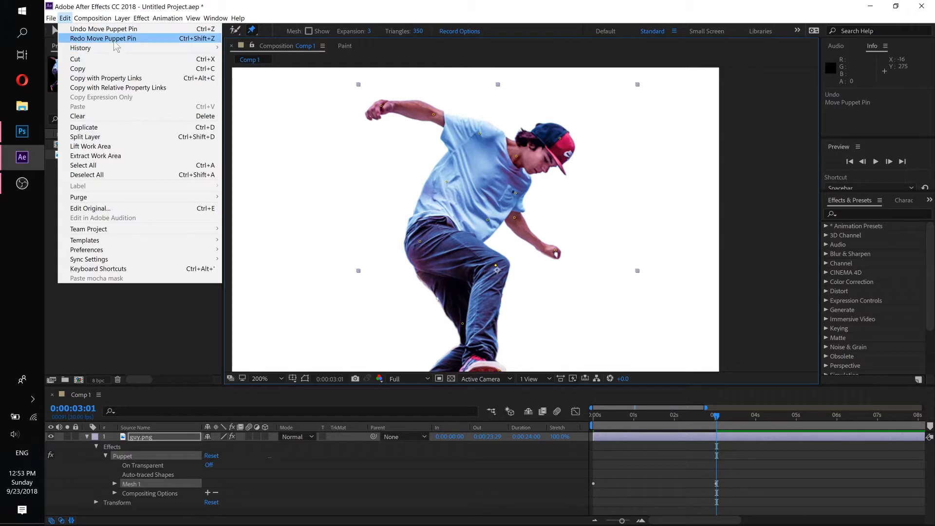
click(373, 4)
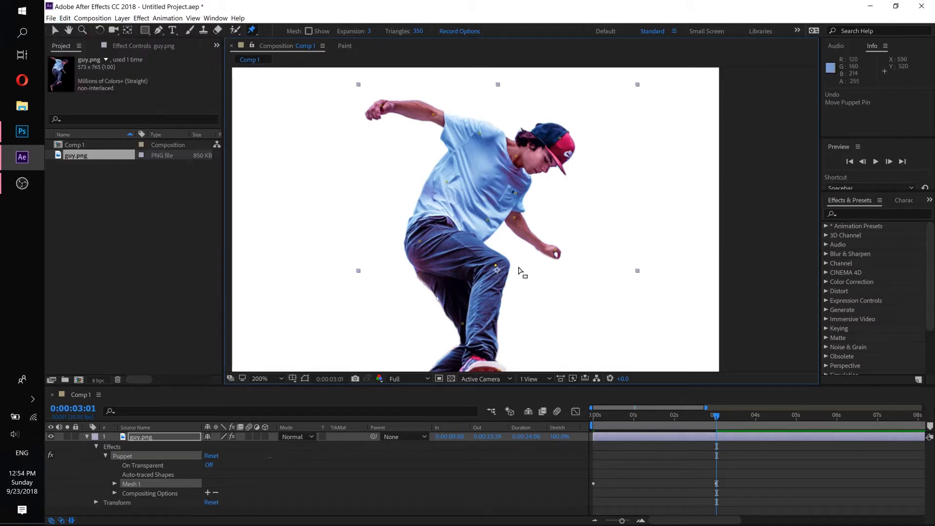
- Slightly shift the puppet pins on the waist, back and neck at 0:00:03:01
click(486, 220)
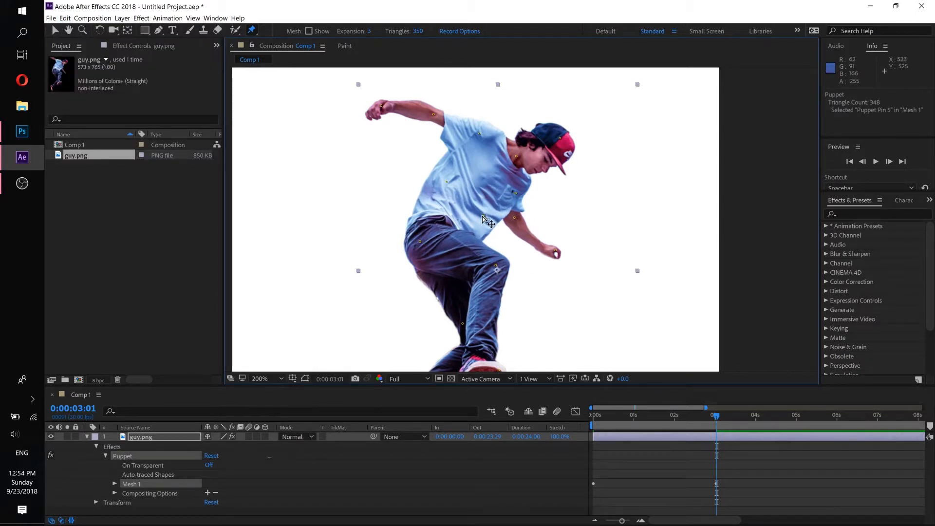
click(447, 182)
drag(447, 182, 452, 186)
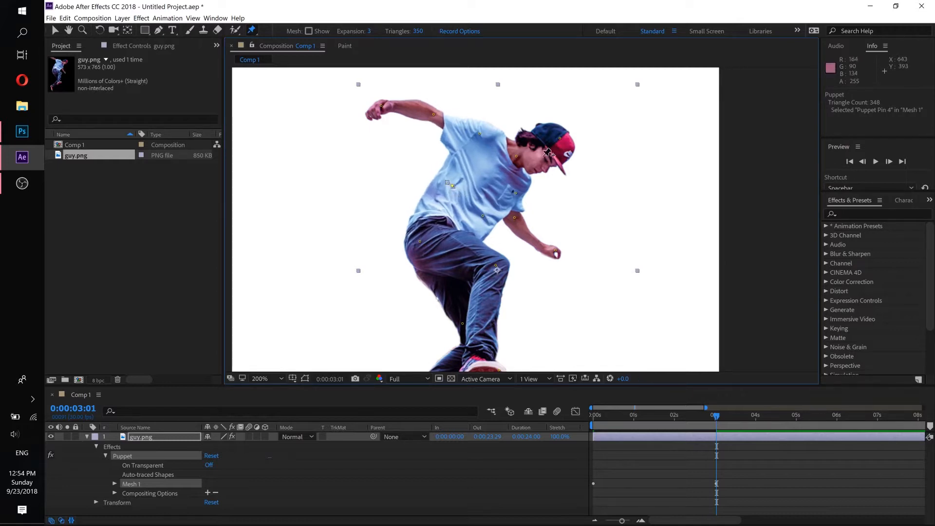
click(517, 157)
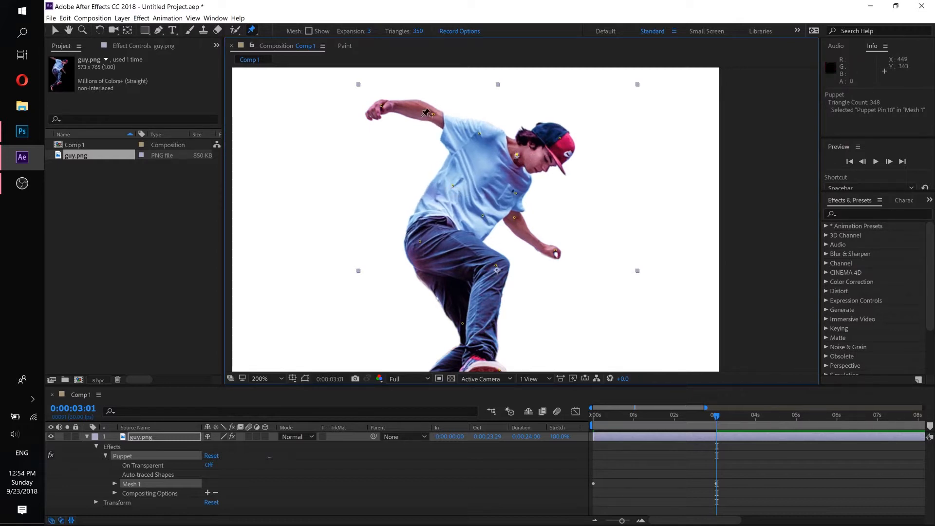
- Try raising the lowered hand and undo it, and nudge the puppet pins on that arm's elbow and on the hip at 0:00:03:01
drag(555, 251, 554, 212)
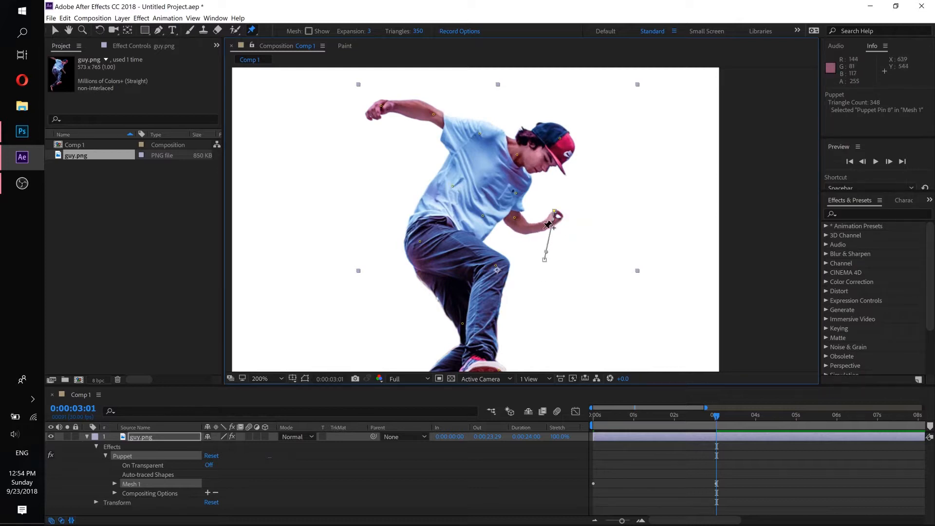
key(ctrl+z)
click(517, 219)
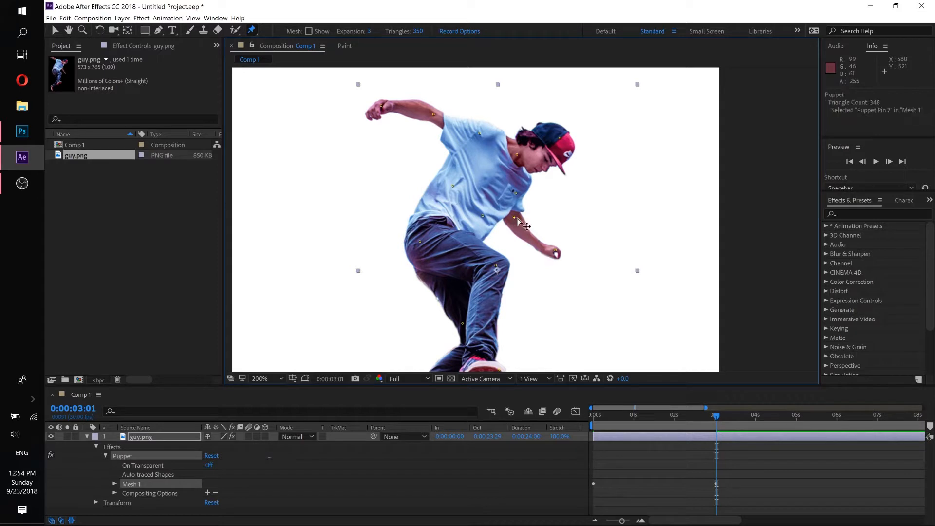
drag(517, 219, 552, 184)
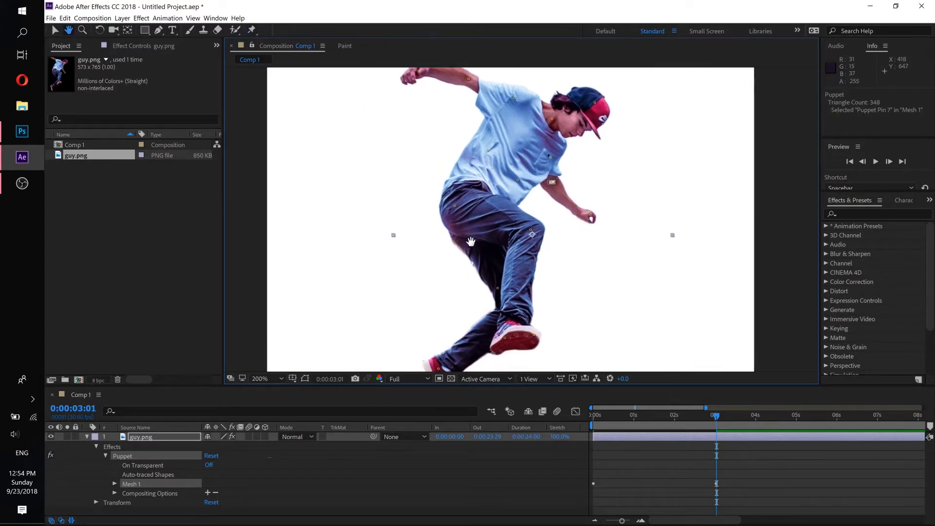
click(455, 207)
drag(455, 208, 457, 212)
- Play the skater's puppet animation from the start of the composition to check the pose change
key(space)
scroll(521, 285, down, 1)
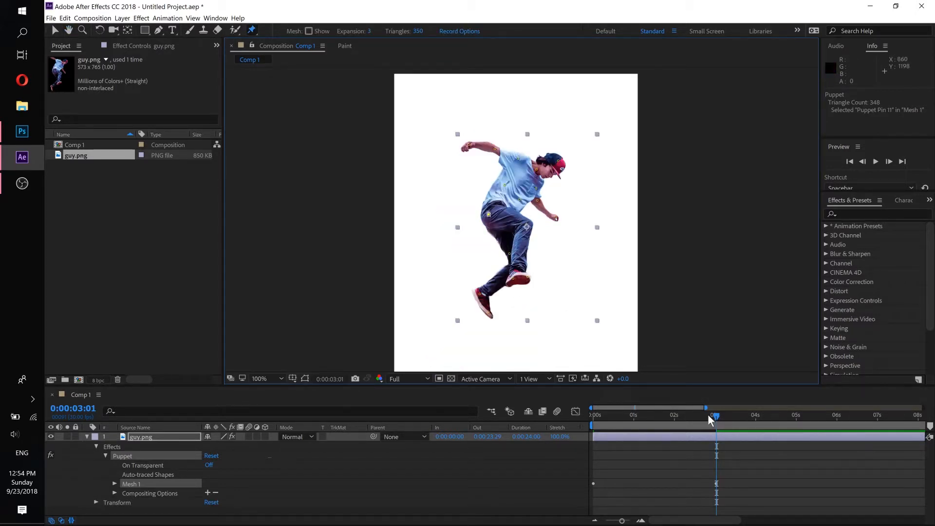
drag(714, 418, 568, 433)
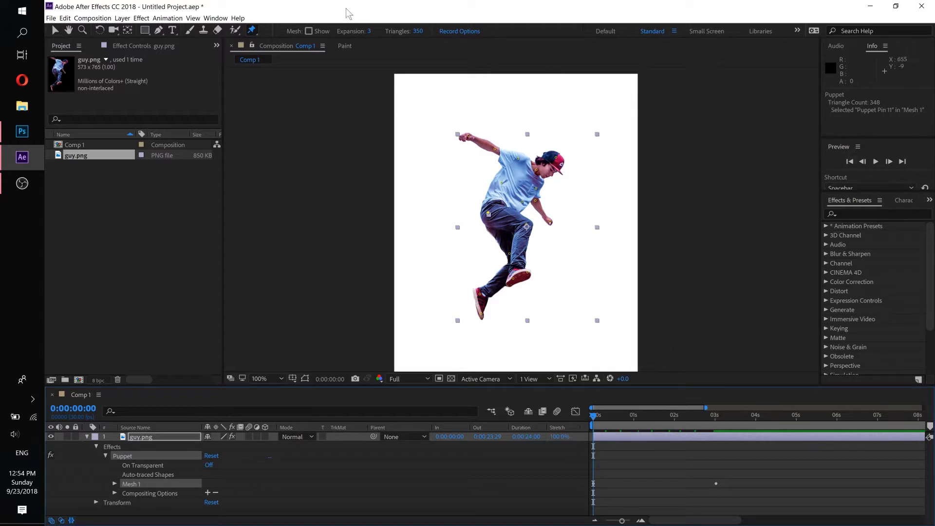
click(216, 18)
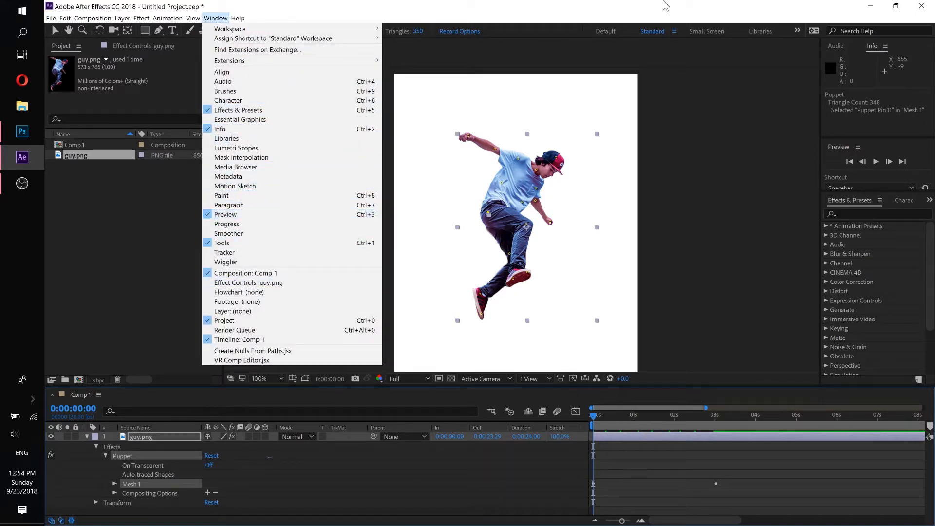
click(651, 18)
click(876, 161)
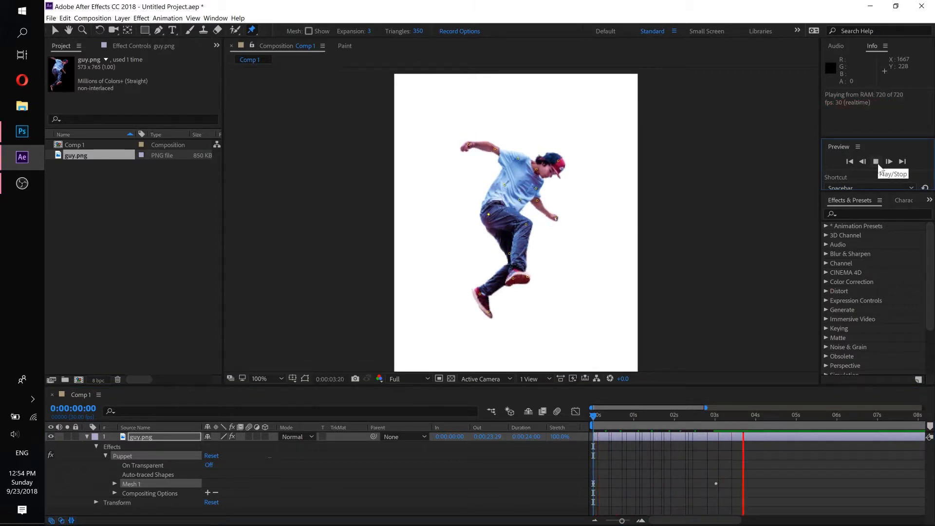
click(875, 162)
click(877, 162)
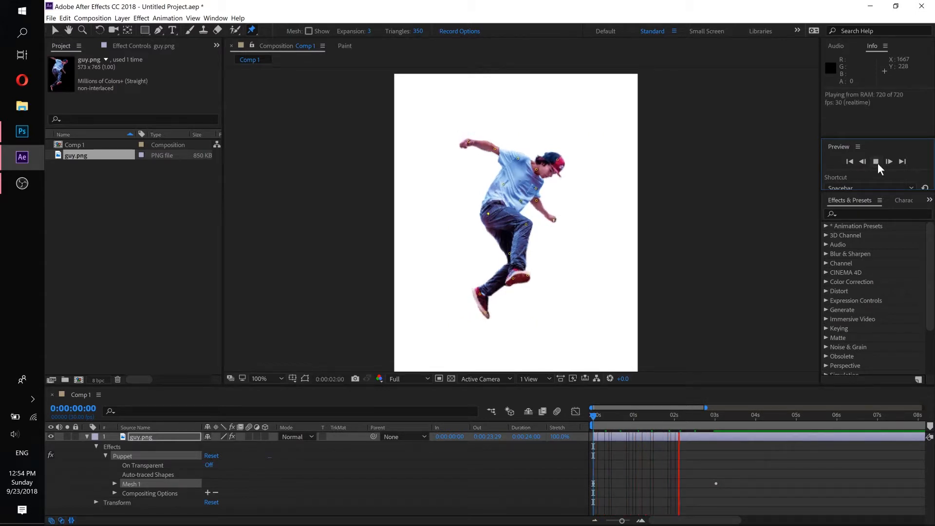
click(875, 162)
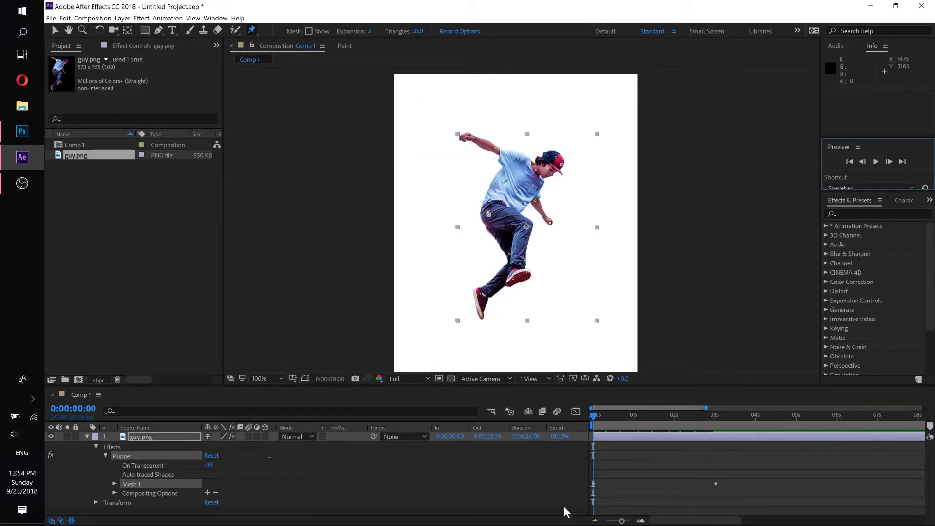
mouse_move(594, 415)
mouse_down()
mouse_move(605, 415)
mouse_move(580, 413)
mouse_up()
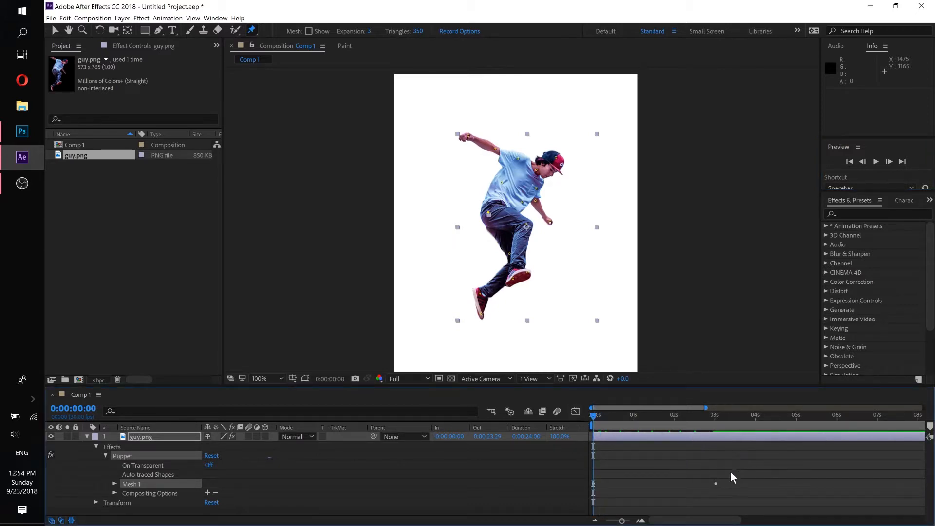
- At 0:00:03:01, expand the Puppet effect of guy.png down to the Deform pin list under Mesh 1
click(714, 415)
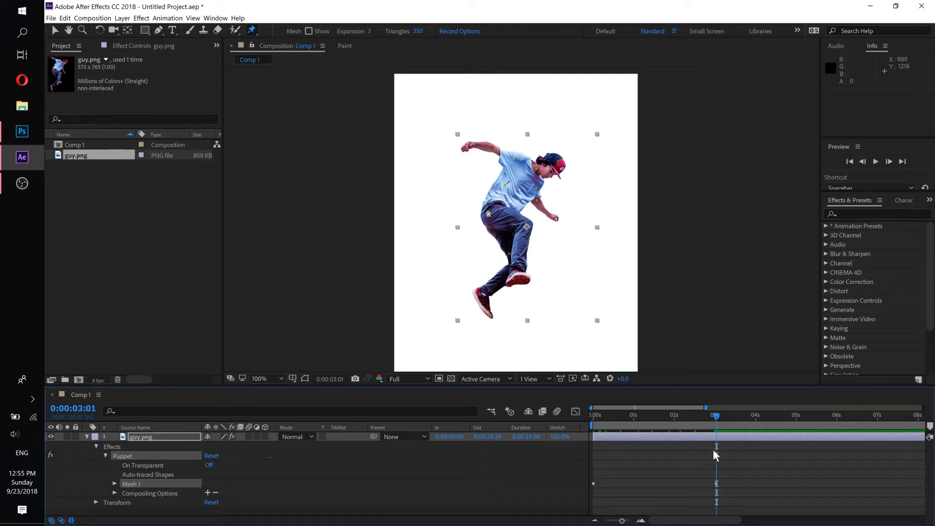
click(130, 437)
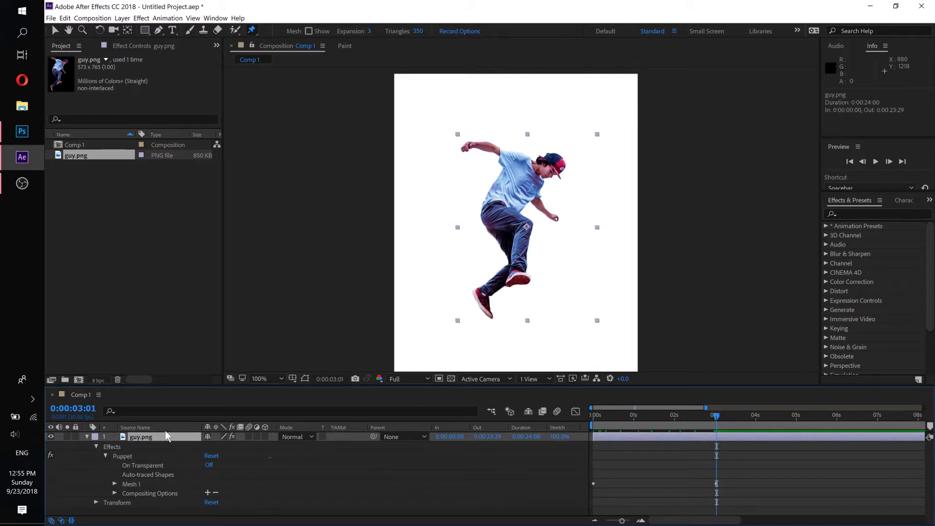
click(86, 436)
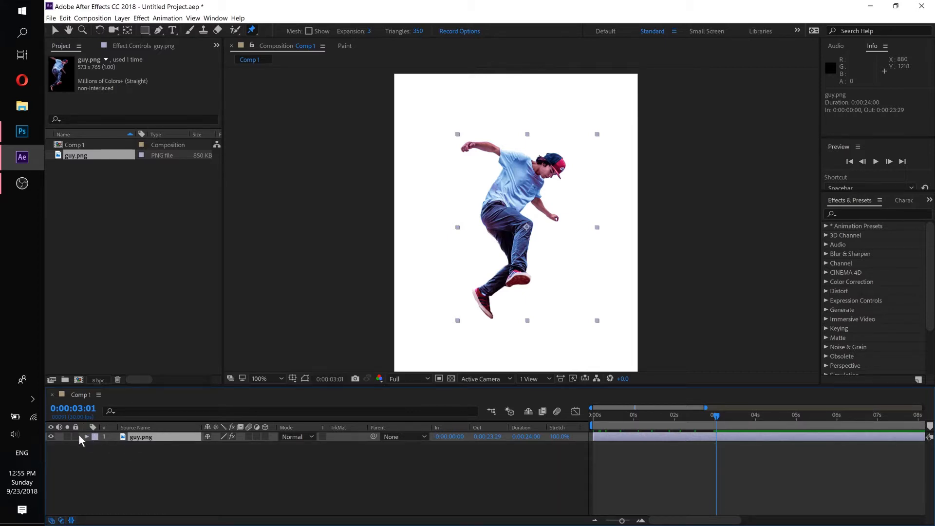
click(86, 437)
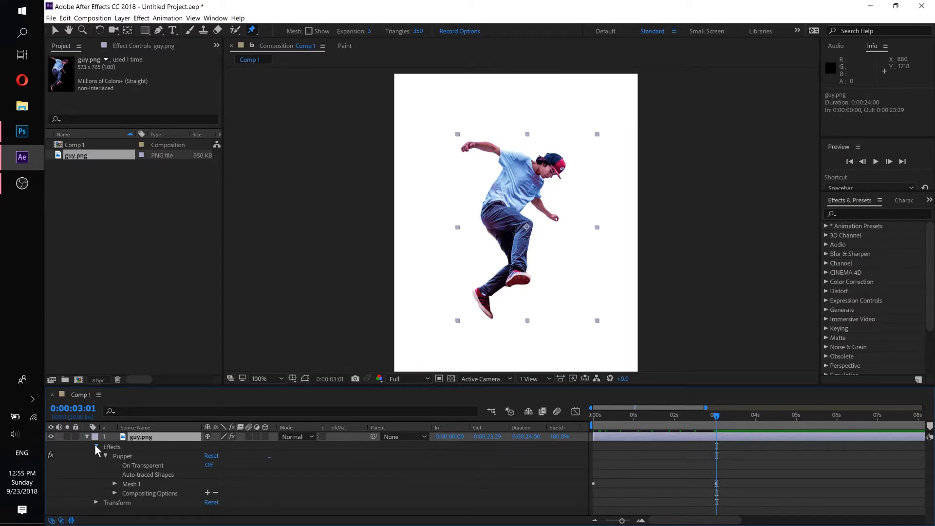
click(95, 445)
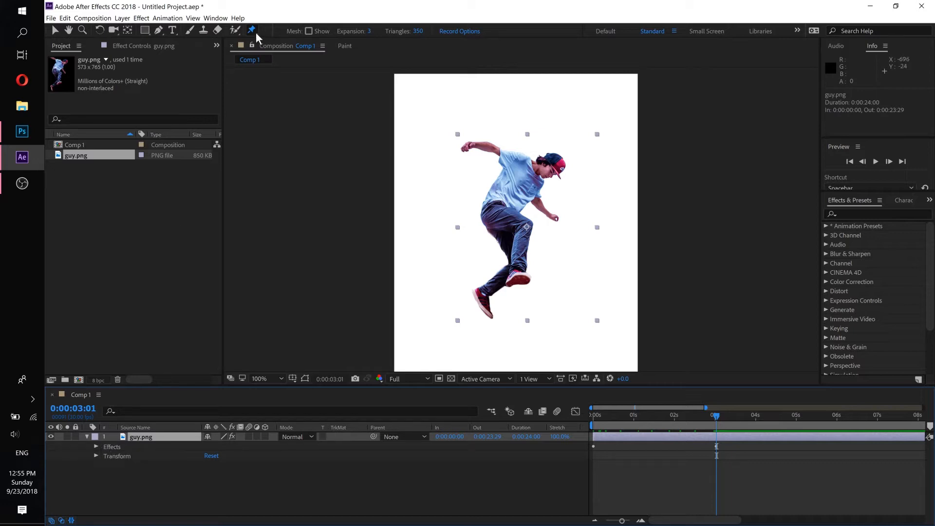
click(96, 447)
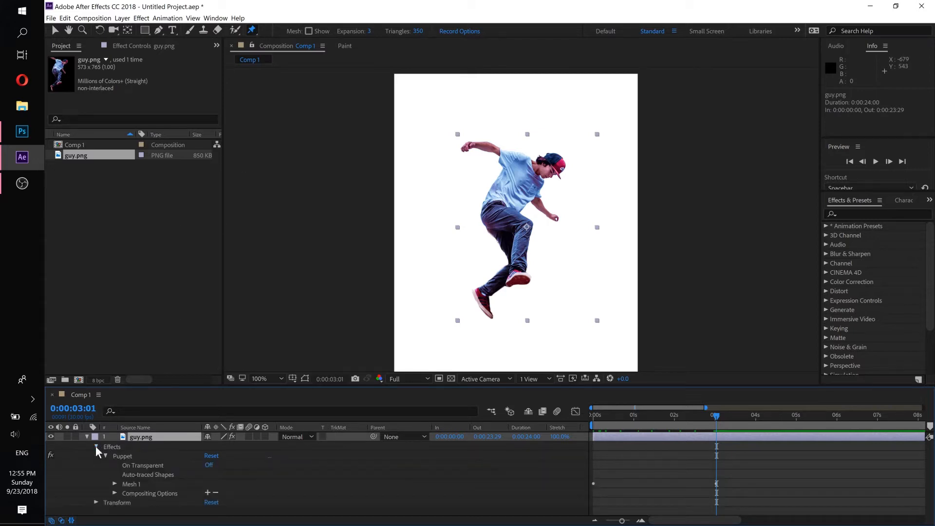
click(104, 455)
click(104, 455)
click(115, 484)
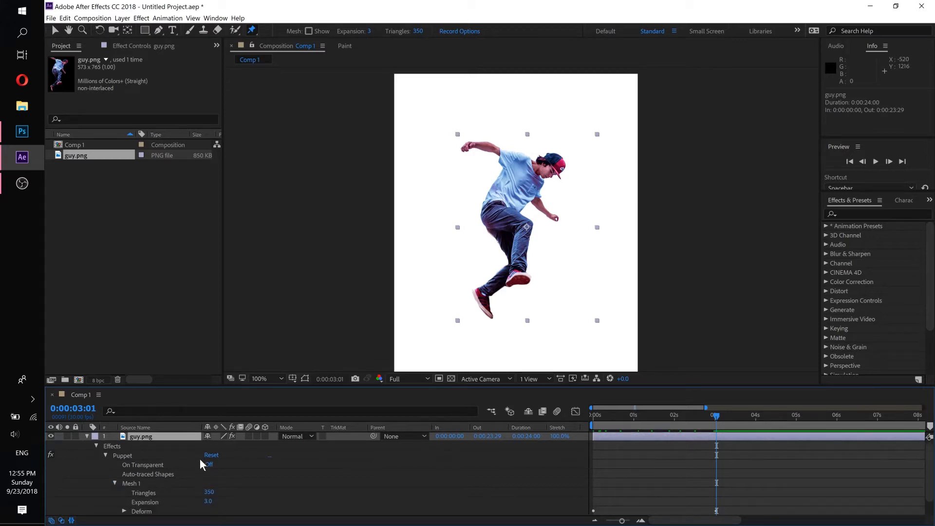
scroll(207, 456, down, 2)
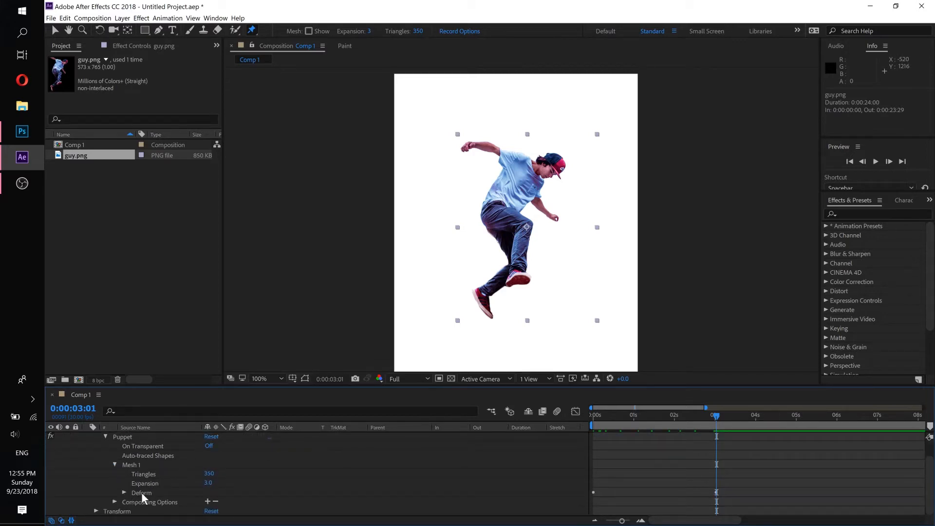
click(124, 492)
scroll(138, 486, down, 3)
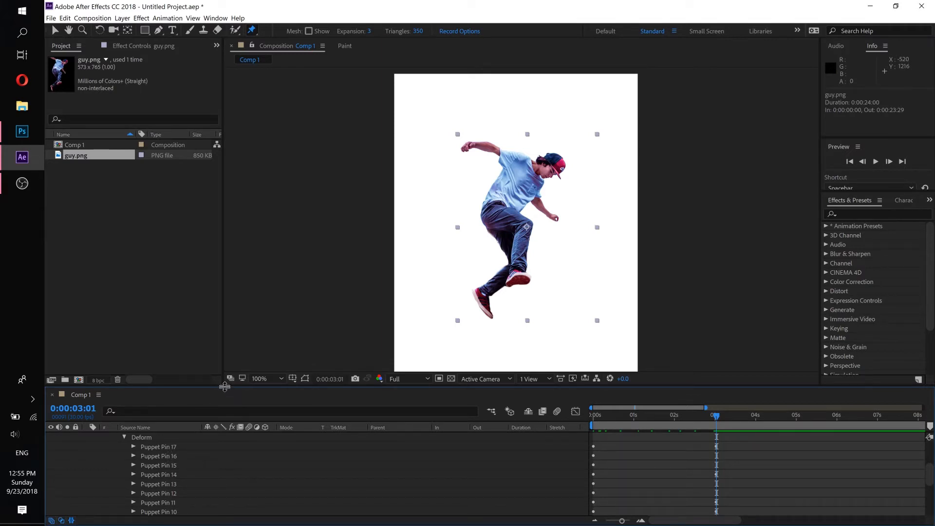
- Enlarge the timeline area and reveal the Position keyframes of Puppet Pin 17
drag(224, 386, 229, 323)
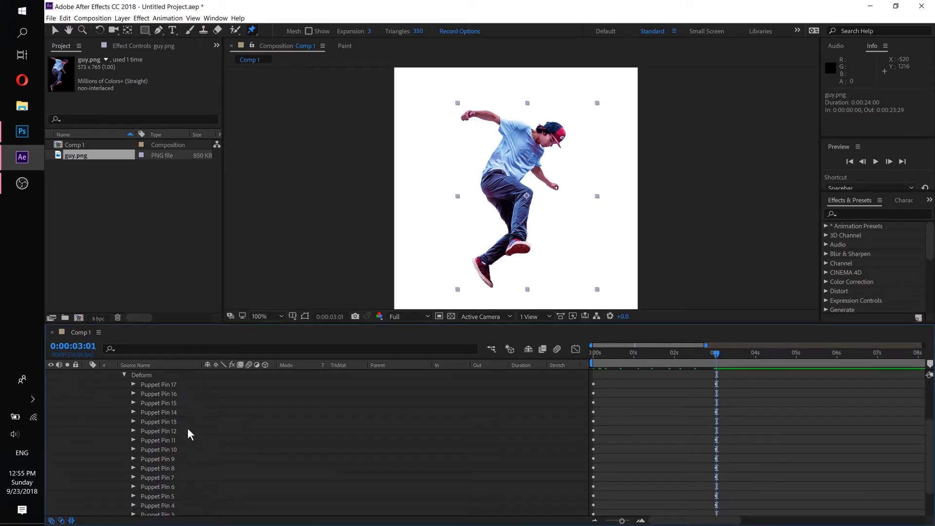
scroll(188, 441, down, 2)
scroll(175, 407, up, 3)
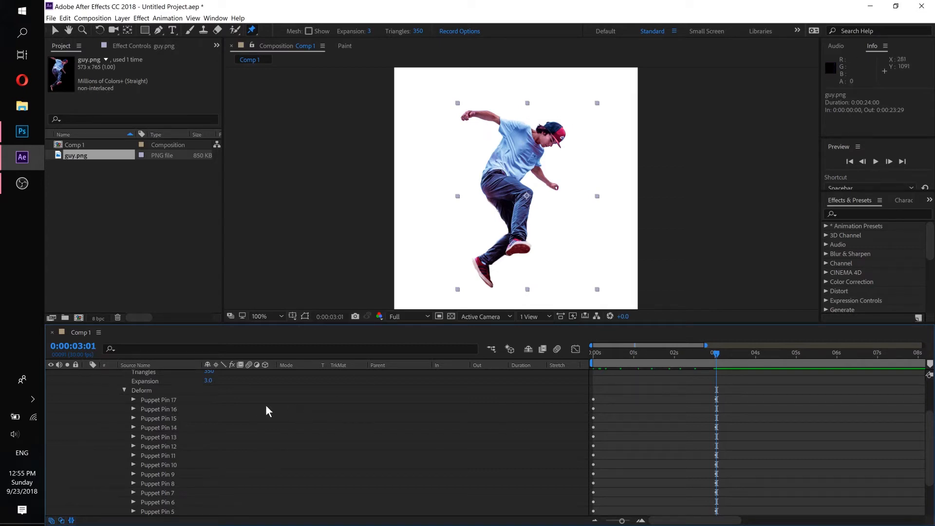
click(166, 399)
click(133, 400)
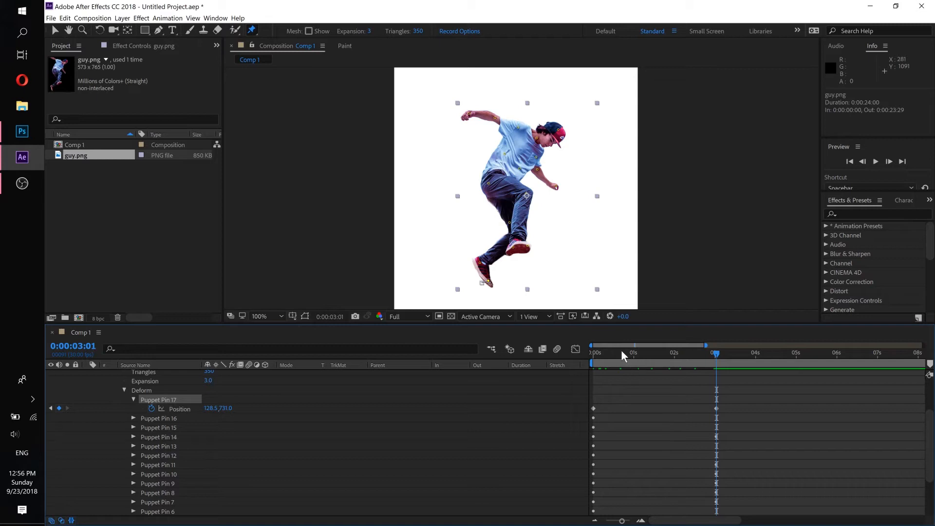
- Examine the back shoe's toe pin closely at 0:00:00:00 and at 0:00:03:01
drag(621, 350, 557, 350)
scroll(529, 189, up, 1)
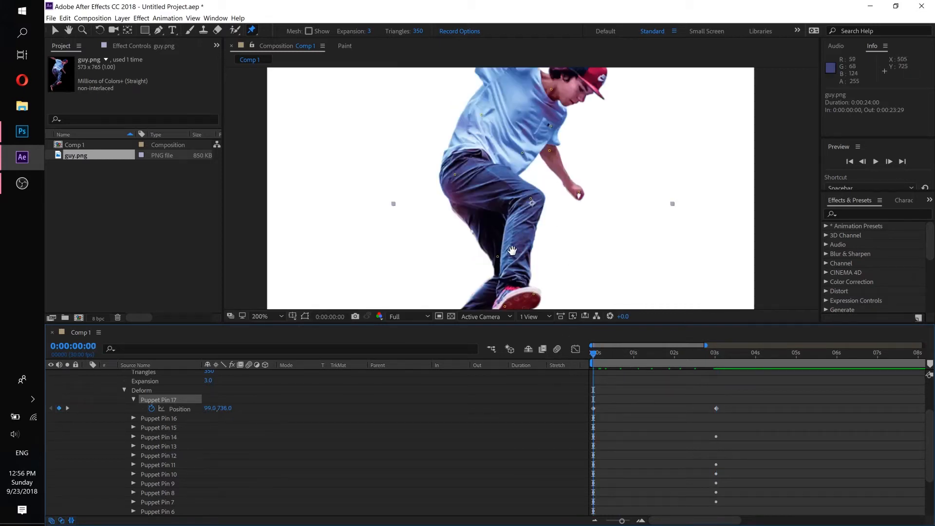
drag(511, 250, 529, 125)
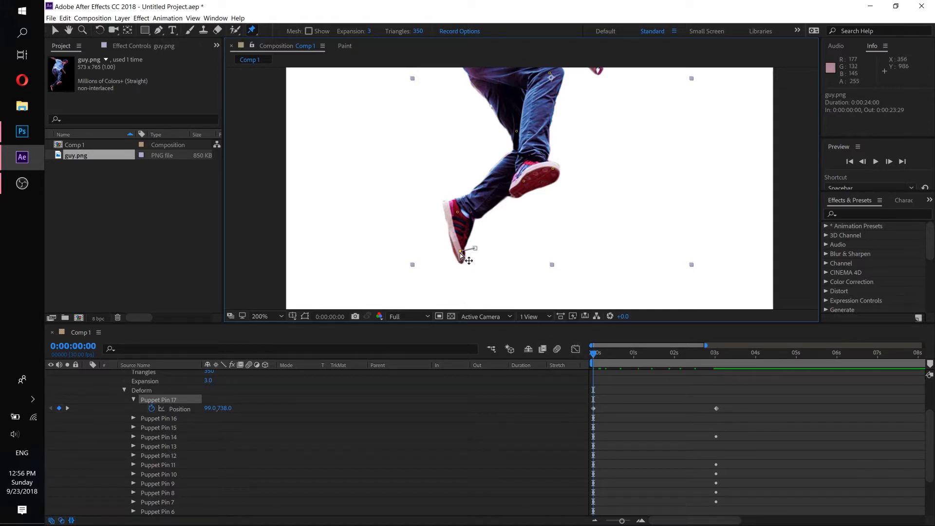
drag(594, 355, 714, 356)
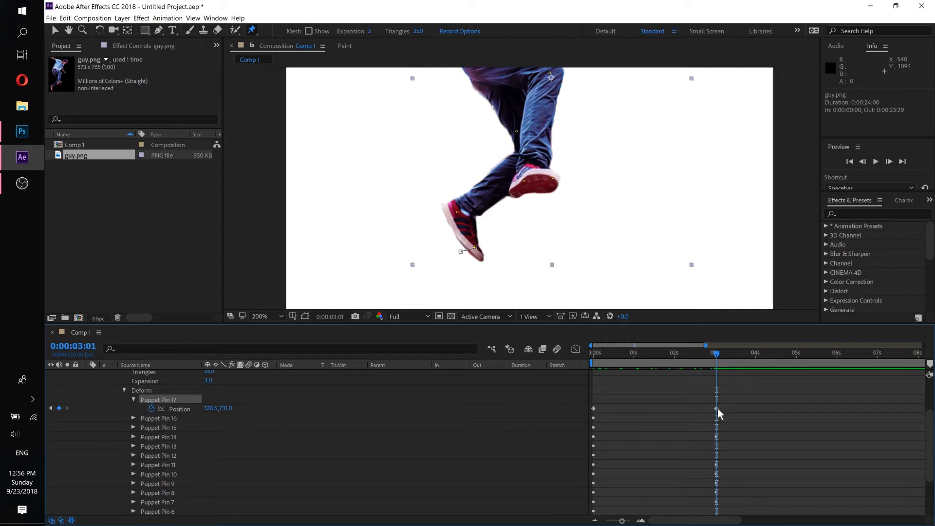
- Try Puppet Pin 17's second Position keyframe at 0:00:01:00, 0:00:03:00 and 0:00:01:00 again, scrubbing to compare the toe's speed
drag(716, 408, 634, 411)
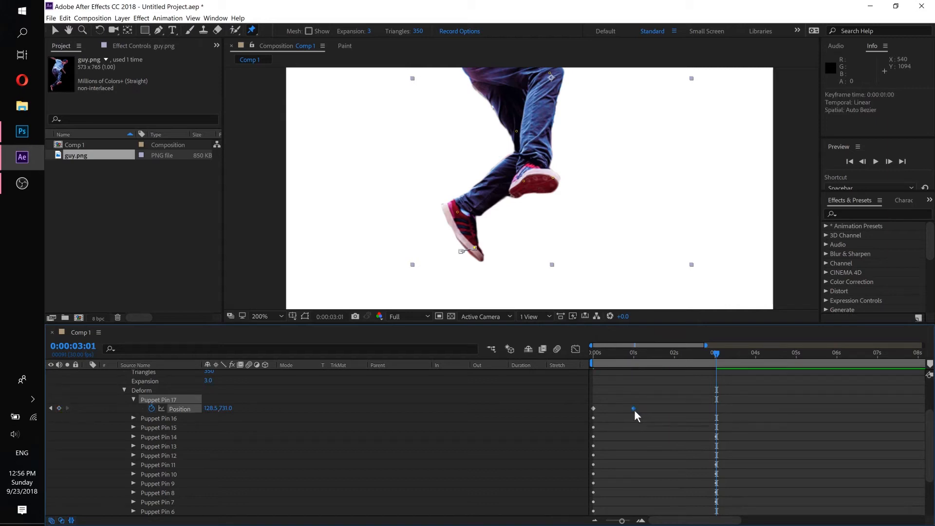
click(634, 358)
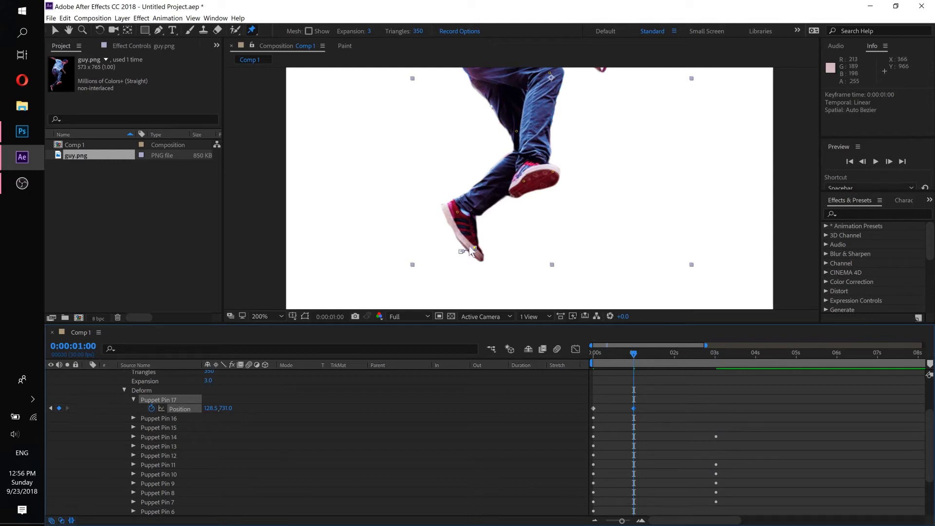
drag(621, 352, 694, 353)
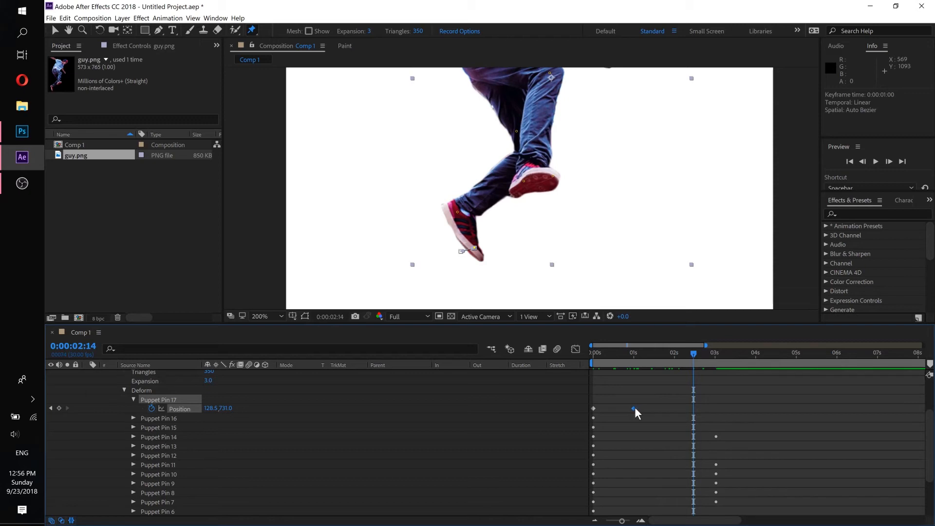
drag(634, 408, 716, 407)
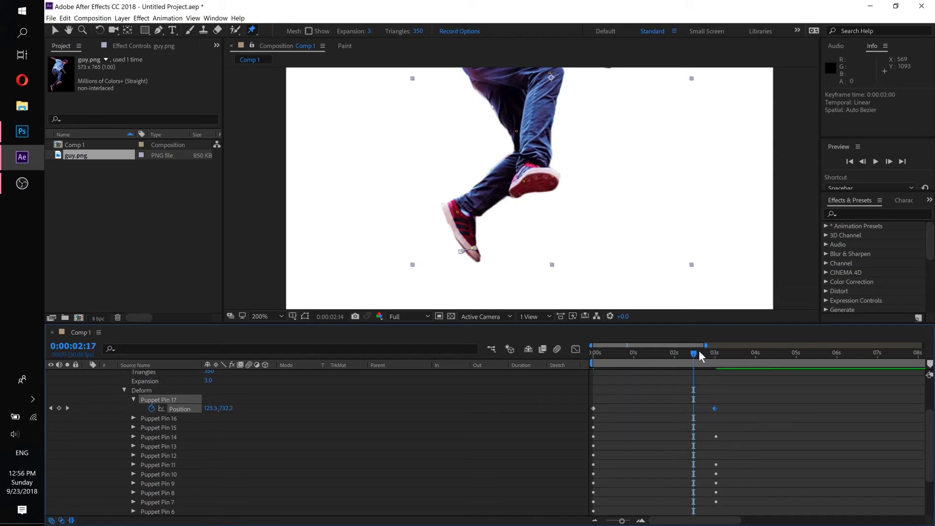
drag(699, 351, 658, 355)
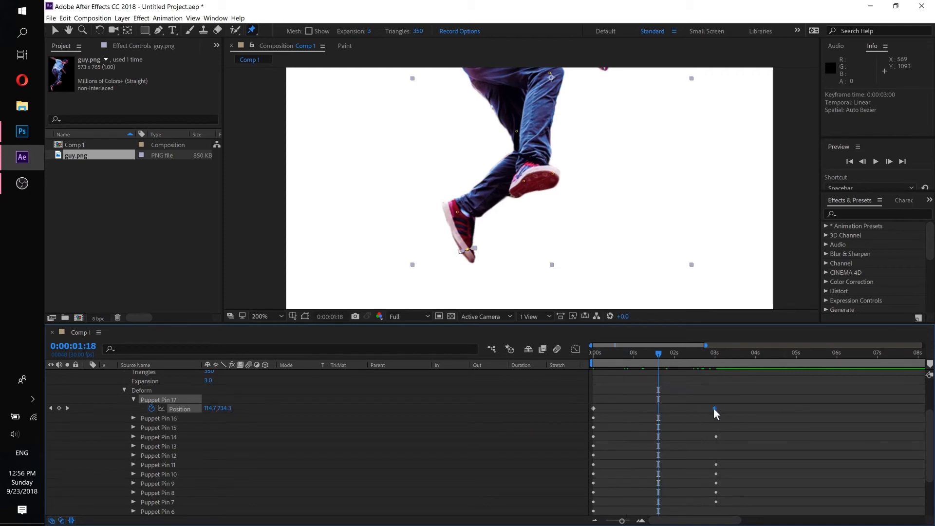
drag(713, 407, 634, 411)
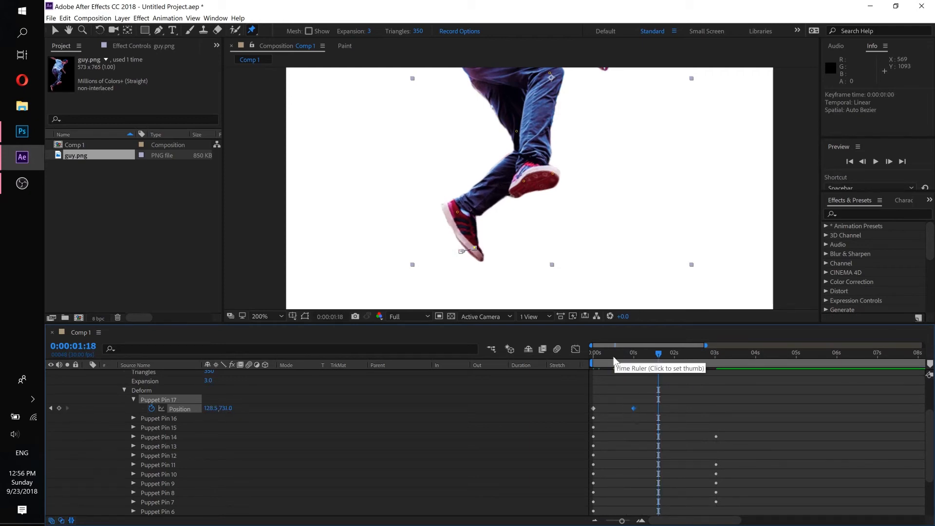
mouse_move(615, 356)
mouse_down()
mouse_move(577, 354)
mouse_move(631, 361)
mouse_up()
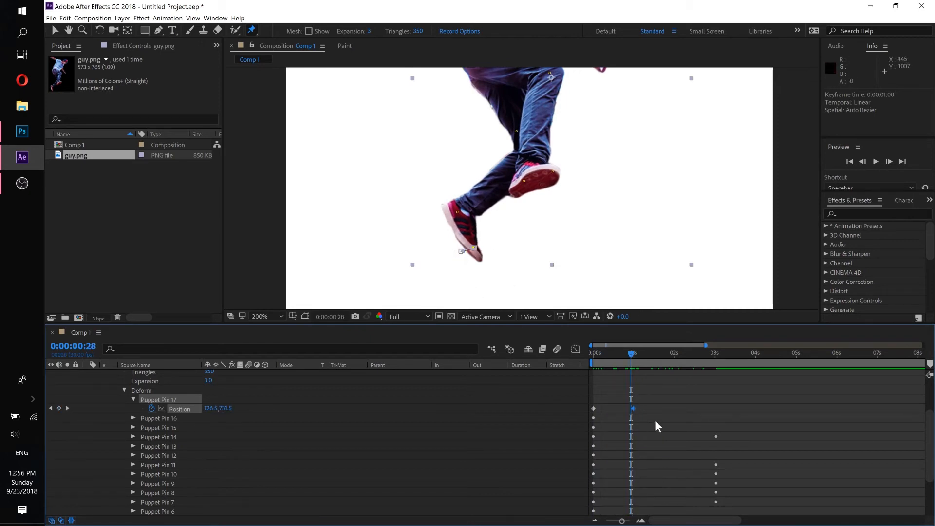
- Move Puppet Pin 17's second Position keyframe to 0:00:03:02 and scrub through the slower toe movement
drag(634, 411, 717, 408)
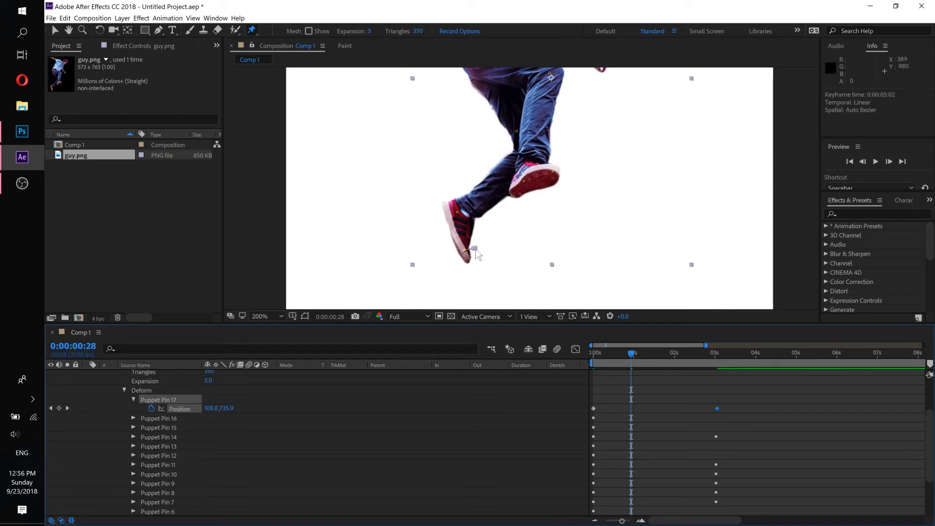
drag(631, 360, 711, 359)
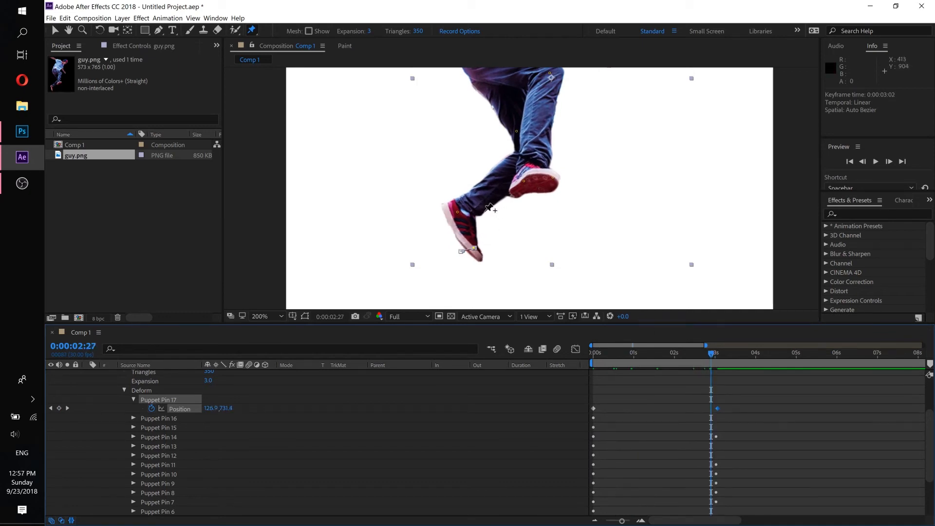
scroll(496, 226, down, 2)
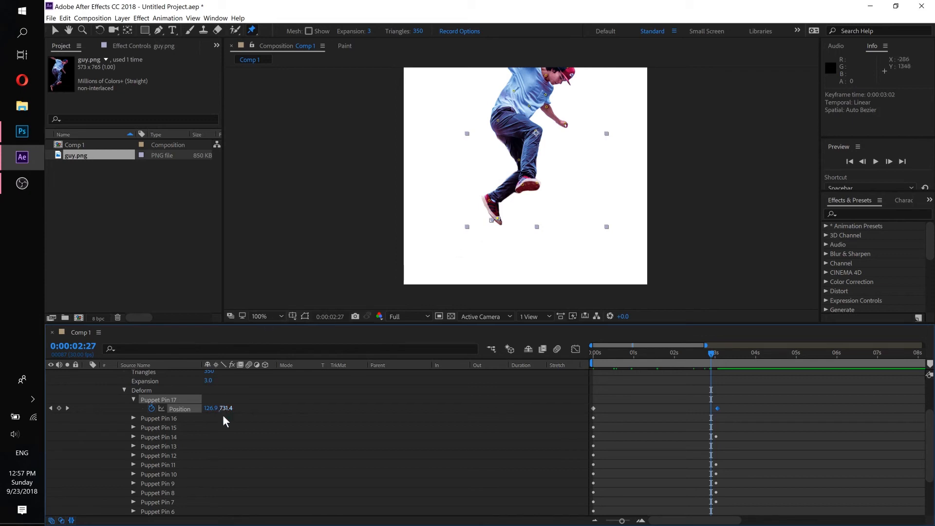
scroll(175, 428, up, 3)
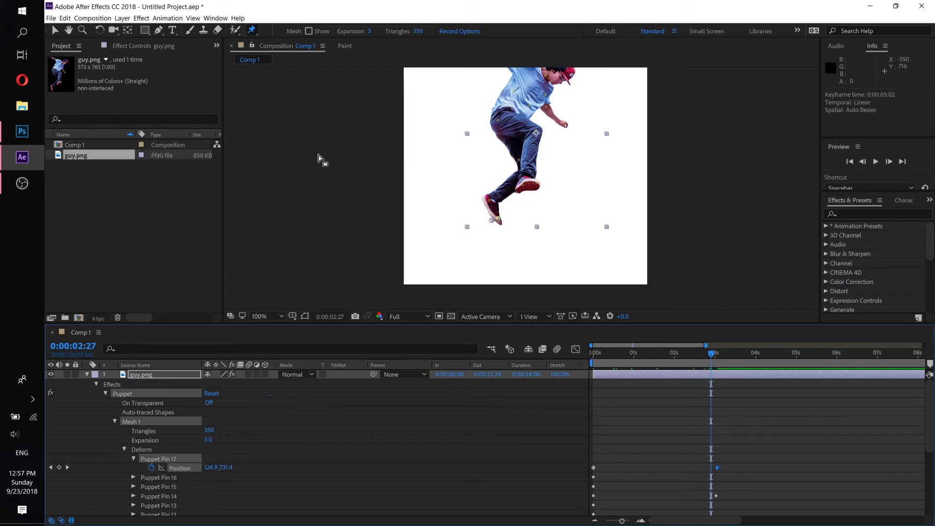
- Return the composition to 0:00:00:00 with the whole skater in view, and switch to the poster project in Photoshop
key(h)
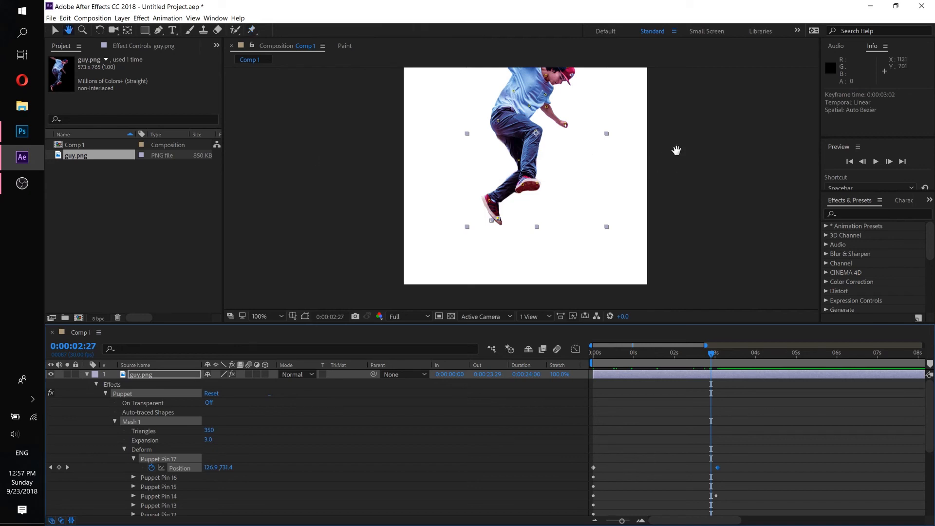
drag(676, 151, 657, 190)
key(ctrl+p)
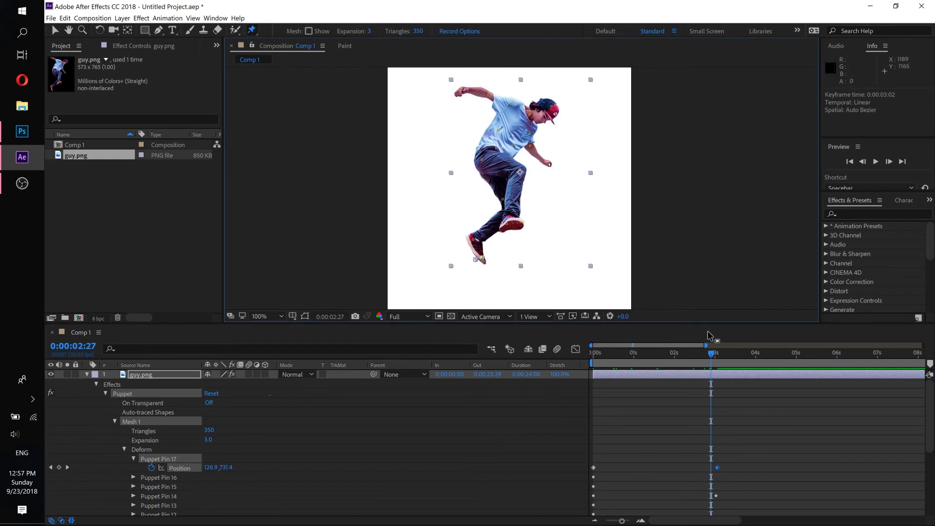
drag(669, 355, 551, 354)
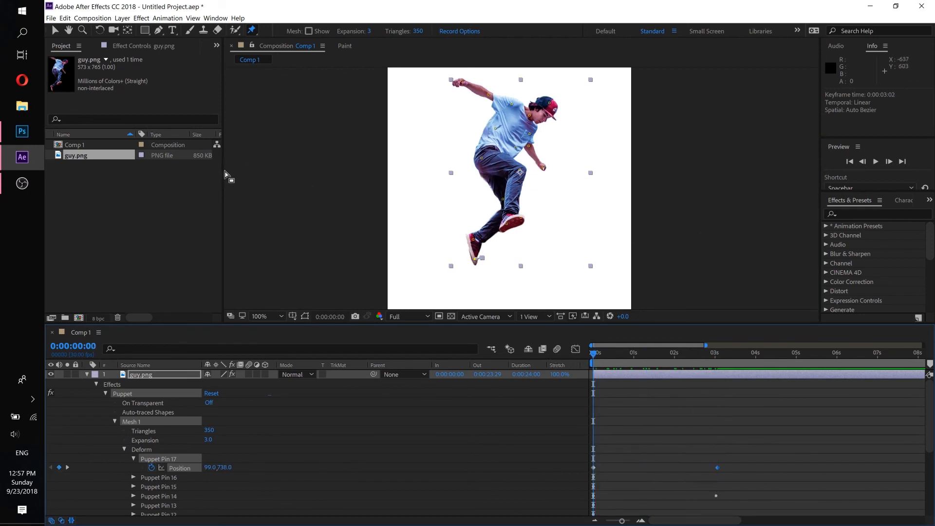
click(23, 133)
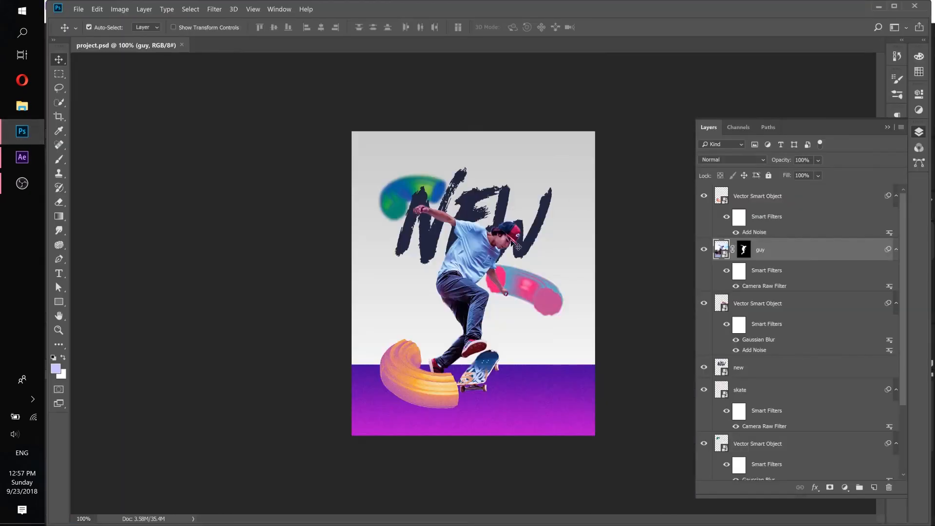